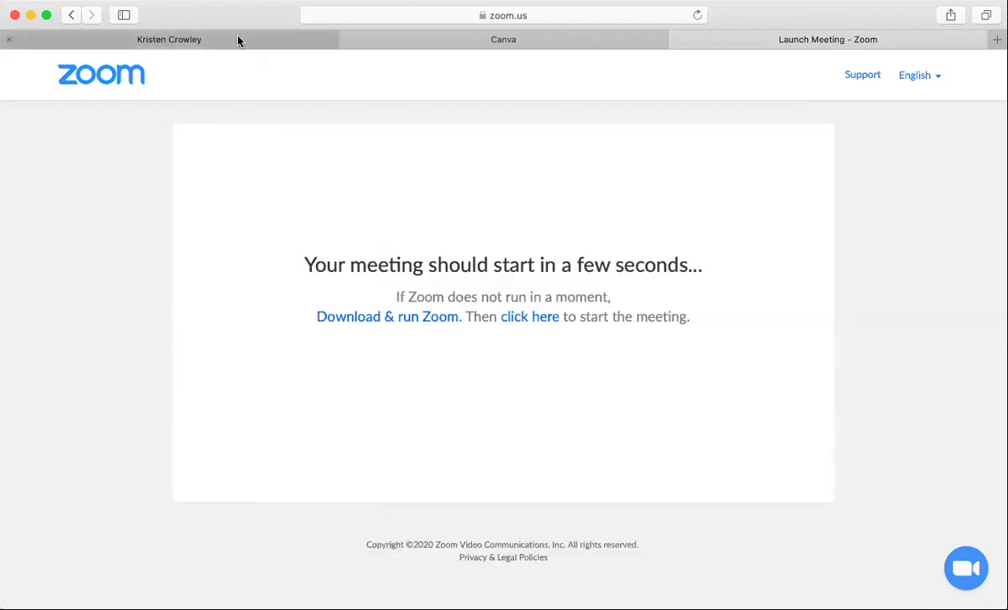
- Show the website's Pages list down to the Not Linked pages, including InstaLinks and WellFit Social 2020
{"action": "left_click", "coordinate": [238, 40]}
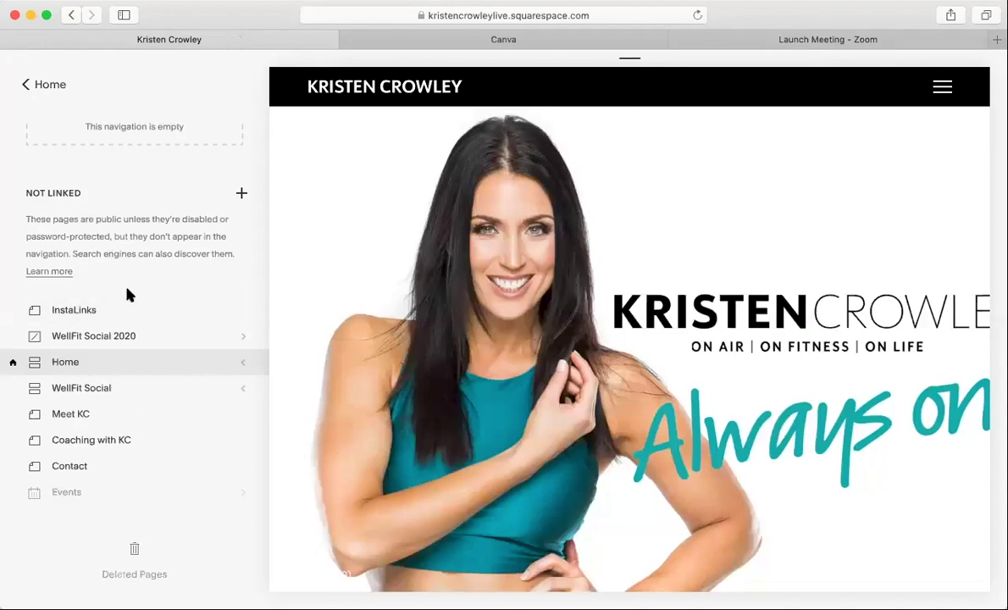
{"action": "scroll", "coordinate": [80, 220], "scroll_direction": "up", "scroll_amount": 5}
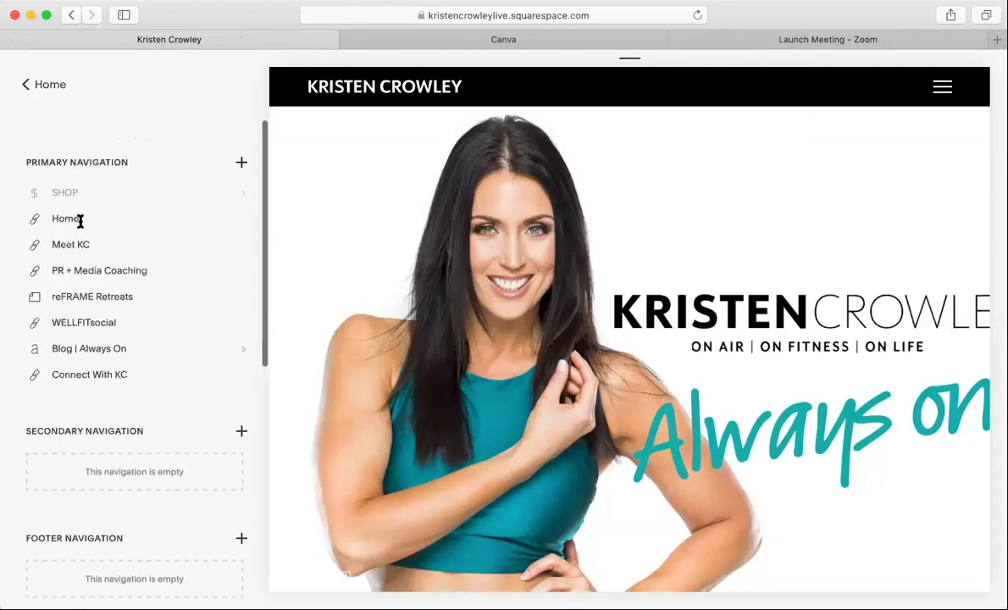
{"action": "left_click", "coordinate": [44, 85]}
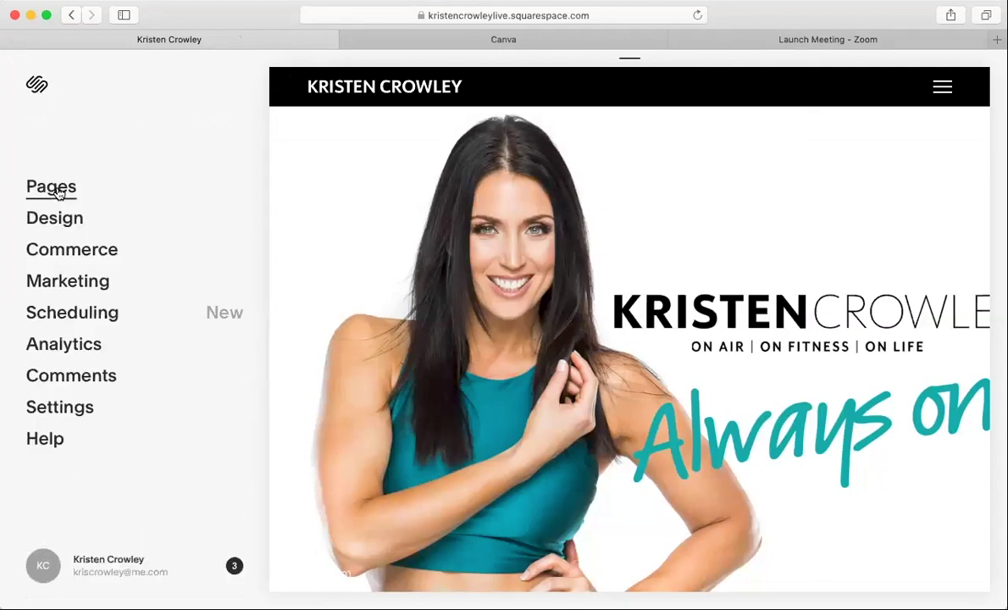
{"action": "left_click", "coordinate": [56, 189]}
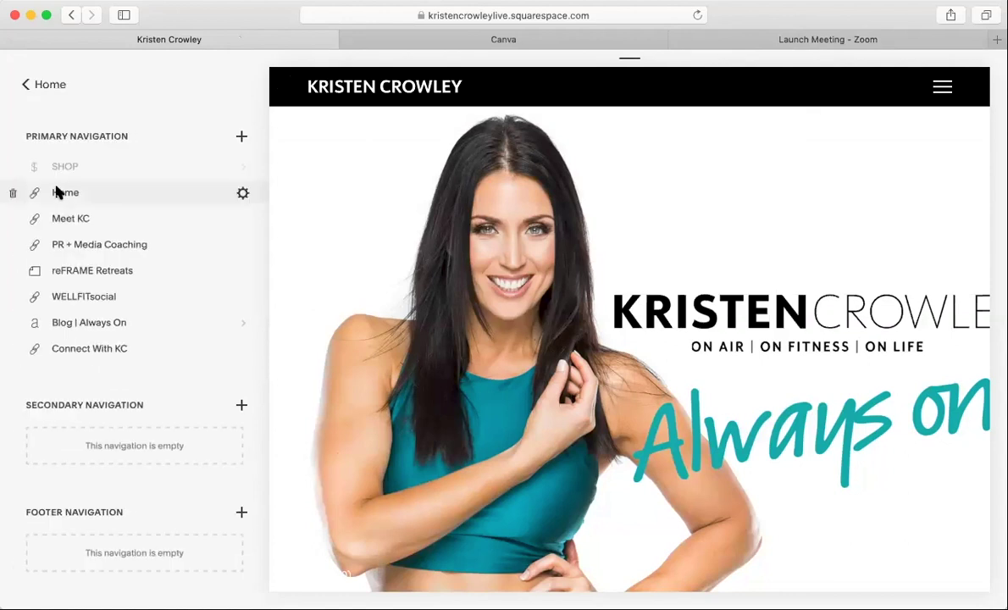
{"action": "scroll", "coordinate": [58, 191], "scroll_direction": "down", "scroll_amount": 1}
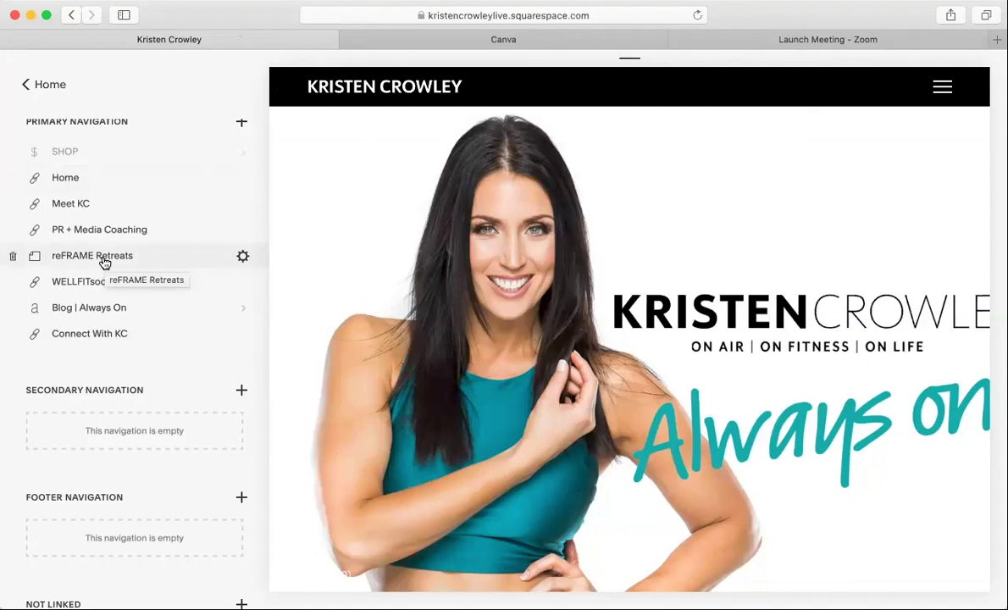
{"action": "scroll", "coordinate": [104, 263], "scroll_direction": "down", "scroll_amount": 10}
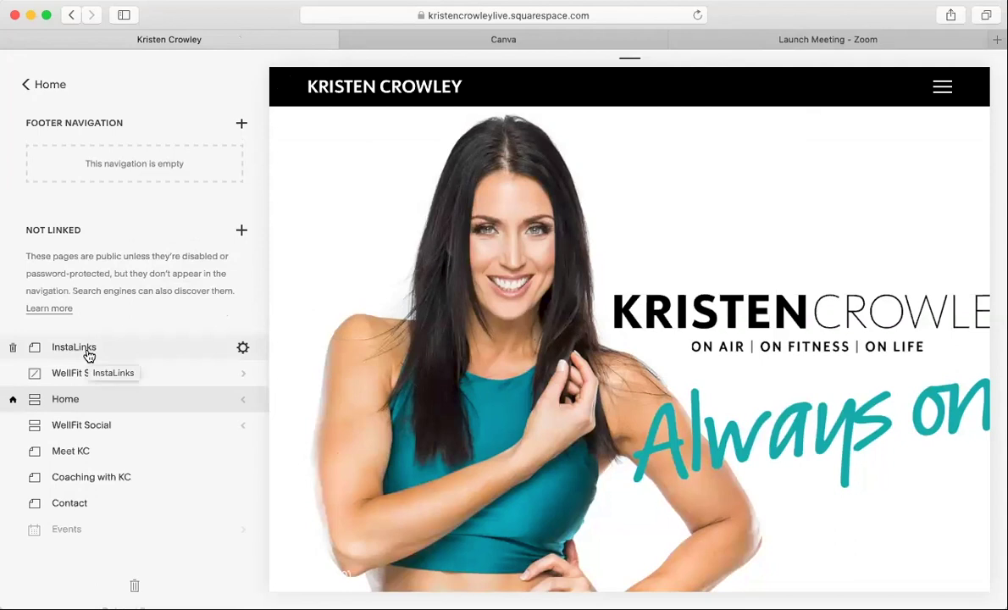
- Add a blank Not Linked page named 'INSTAGRAM TEST' and open it
{"action": "left_click", "coordinate": [242, 233]}
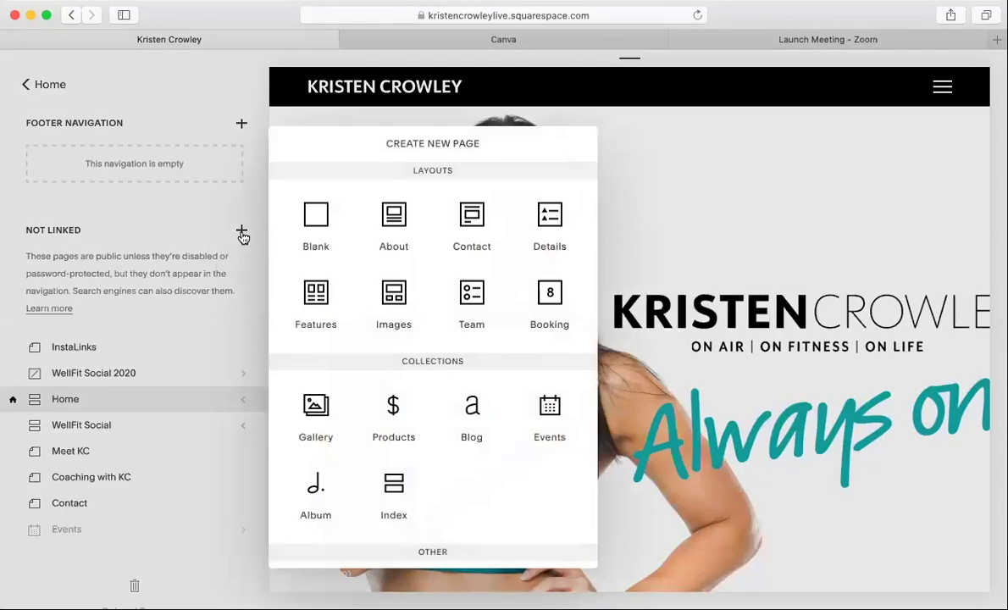
{"action": "left_click", "coordinate": [318, 219]}
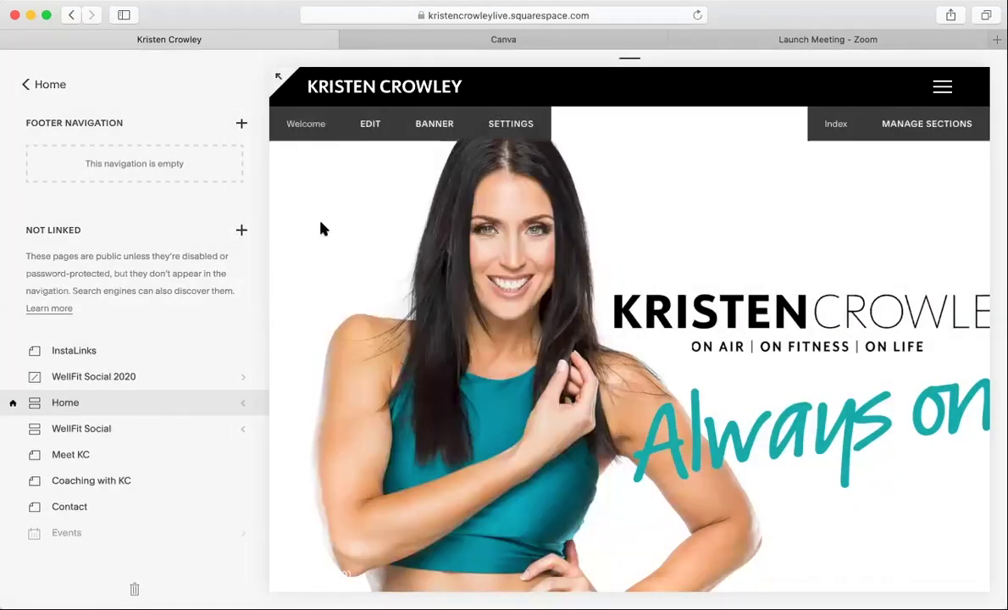
{"action": "type", "text": "I"}
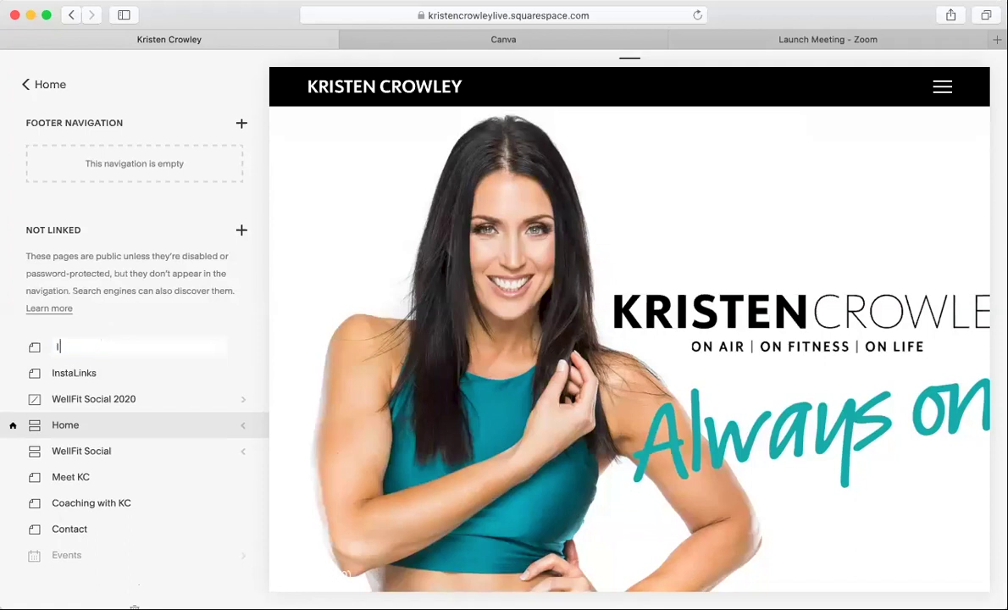
{"action": "type", "text": "NSTAGRAM TEST"}
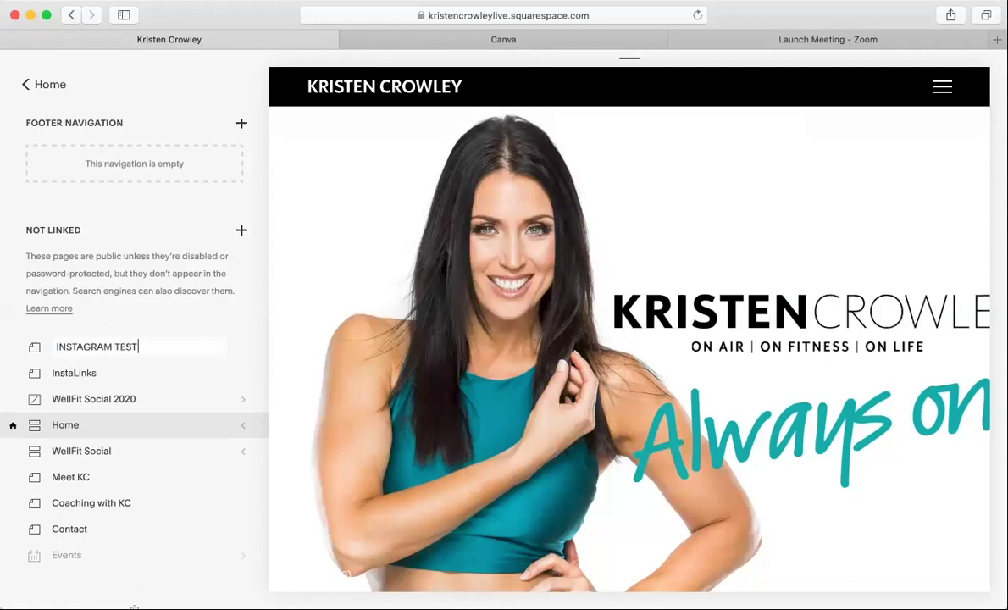
{"action": "key", "text": "Return"}
{"action": "left_click", "coordinate": [77, 350]}
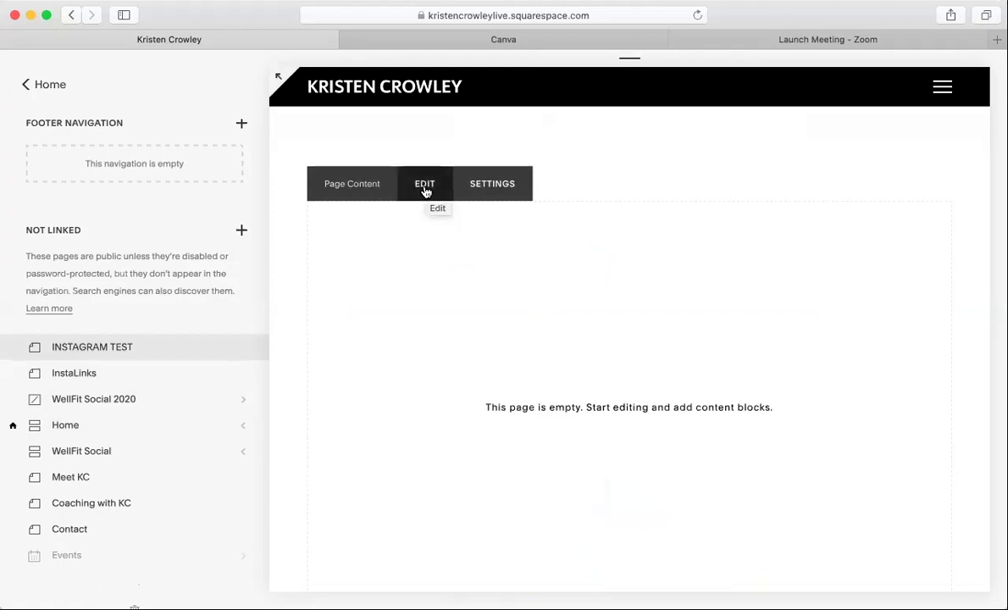
- Edit the INSTAGRAM TEST page content and bring up the content block choices at the insertion point
{"action": "left_click", "coordinate": [425, 192]}
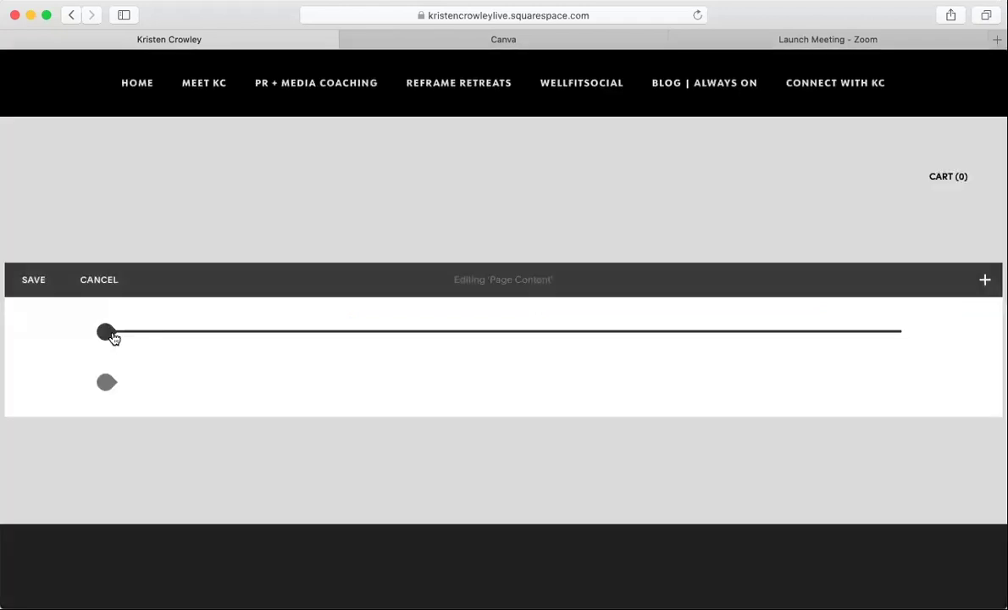
{"action": "left_click", "coordinate": [113, 336]}
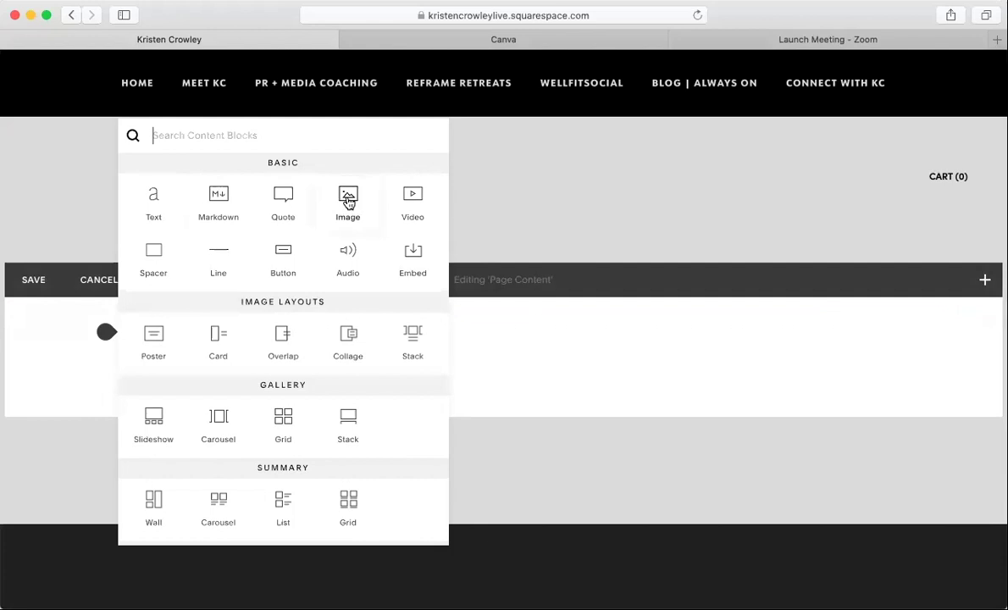
- Add a large button labelled 'New Offer' linking to kristencrowleyco.com
{"action": "left_click", "coordinate": [283, 257]}
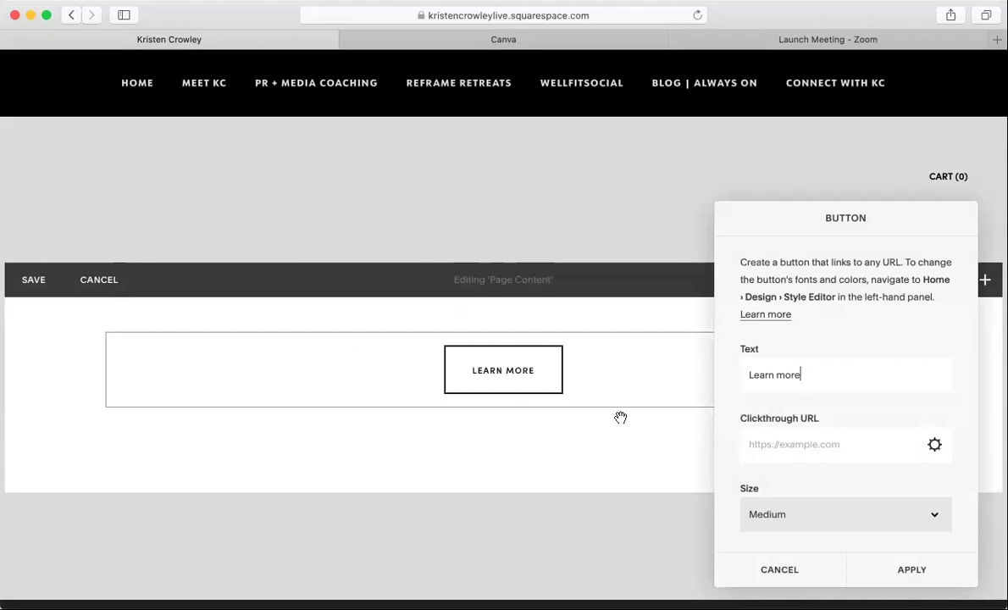
{"action": "left_click", "coordinate": [802, 375]}
{"action": "type", "text": "New"}
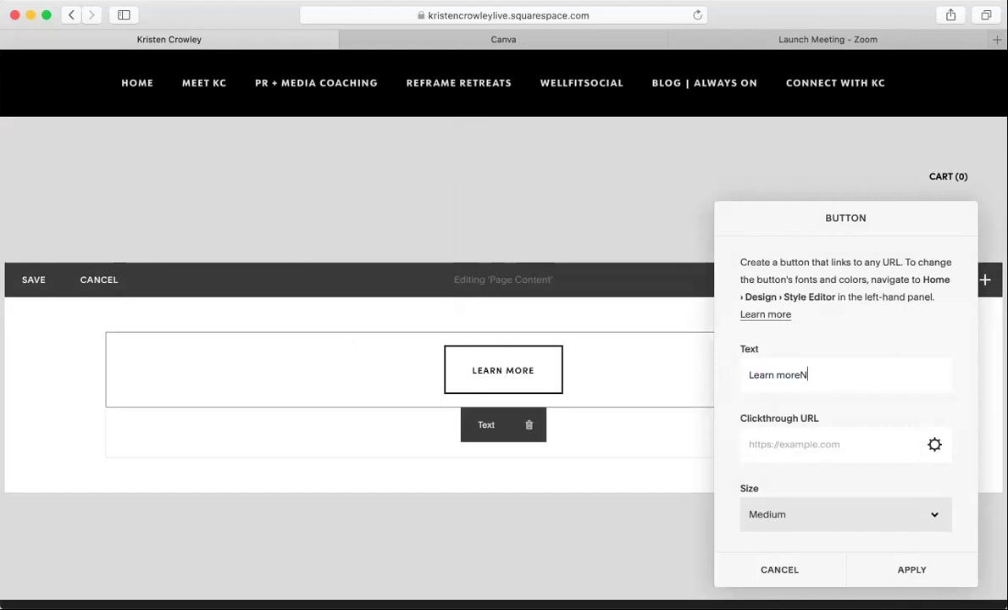
{"action": "key", "text": "BackSpace"}
{"action": "key", "text": "BackSpace"}
{"action": "key", "text": "BackSpace"}
{"action": "key", "text": "BackSpace"}
{"action": "key", "text": "BackSpace"}
{"action": "key", "text": "BackSpace"}
{"action": "key", "text": "BackSpace"}
{"action": "key", "text": "BackSpace"}
{"action": "key", "text": "BackSpace"}
{"action": "key", "text": "BackSpace"}
{"action": "key", "text": "BackSpace"}
{"action": "key", "text": "BackSpace"}
{"action": "key", "text": "BackSpace"}
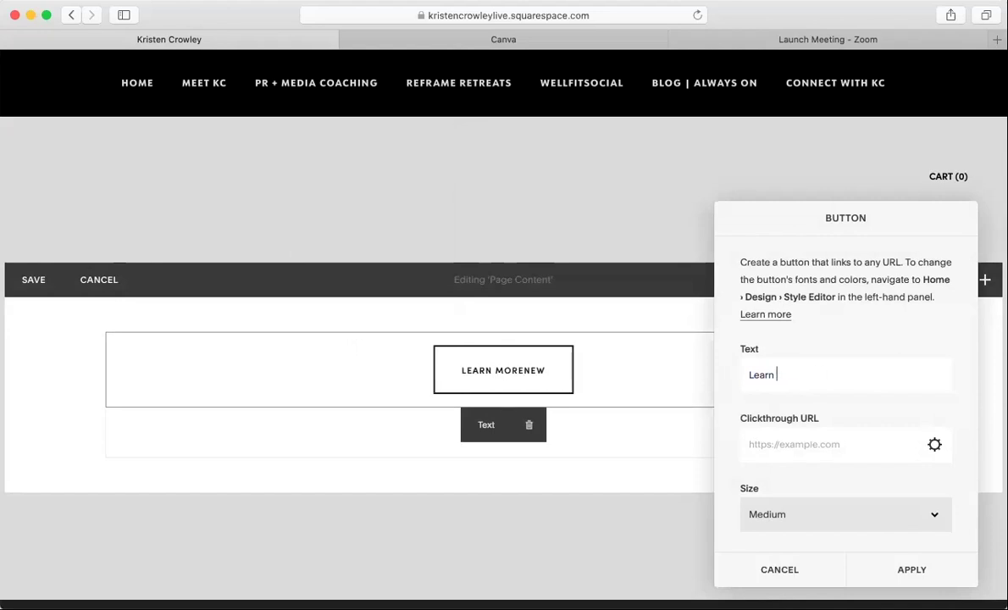
{"action": "type", "text": "New Offer"}
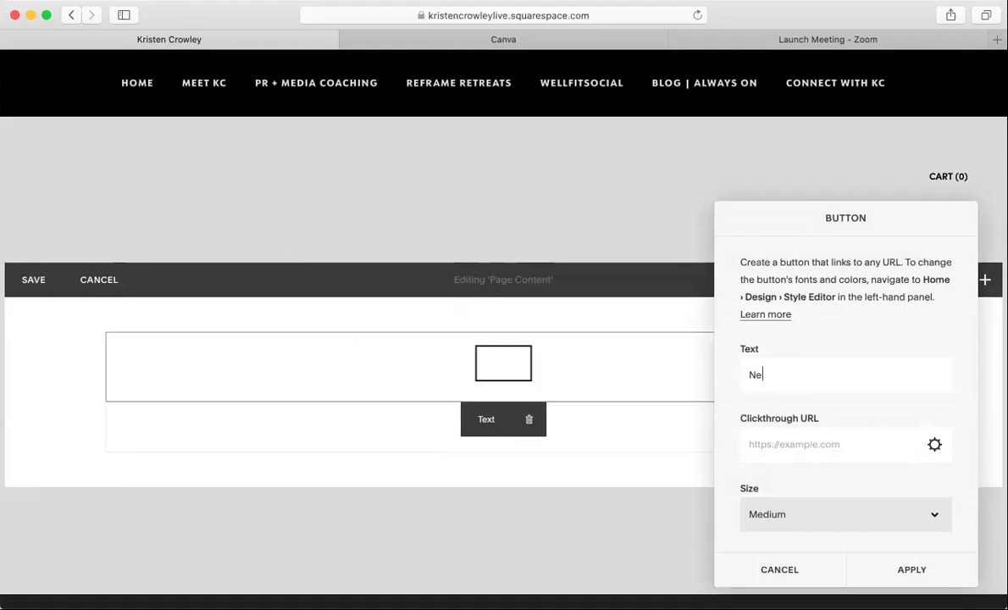
{"action": "left_click", "coordinate": [789, 446]}
{"action": "type", "text": "kri"}
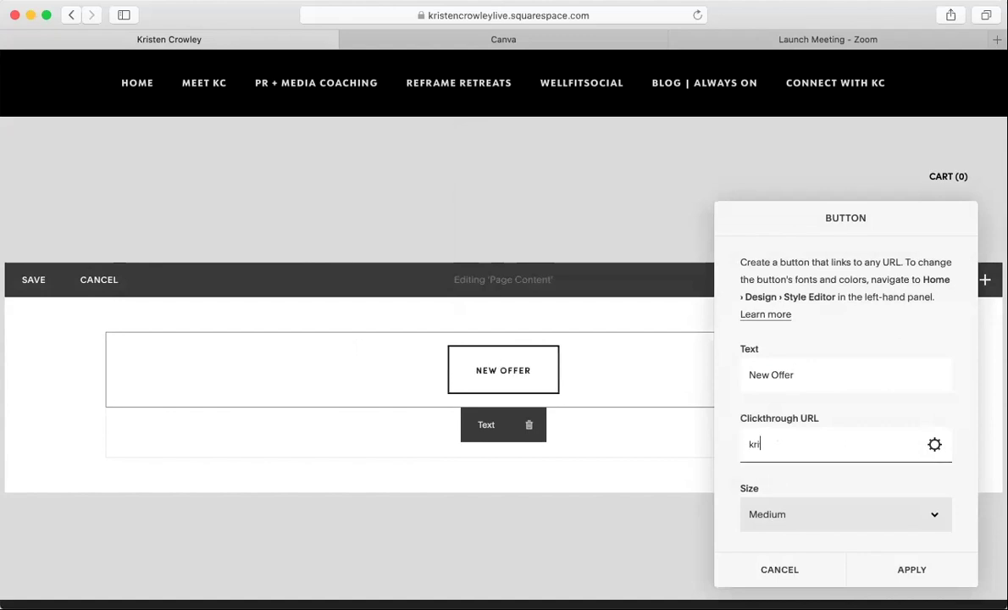
{"action": "type", "text": "stencrowleyco.com"}
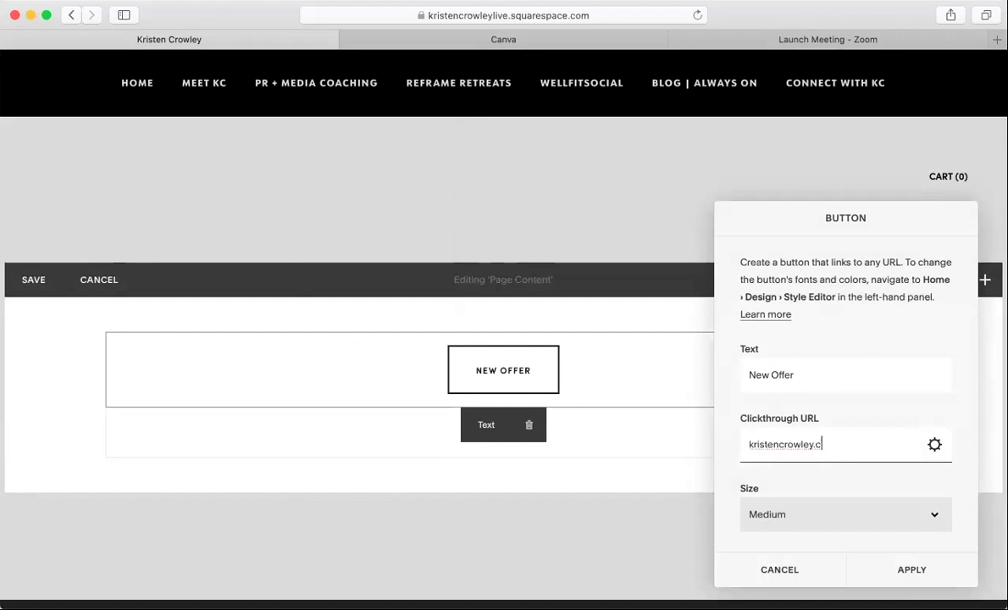
{"action": "left_click", "coordinate": [818, 526]}
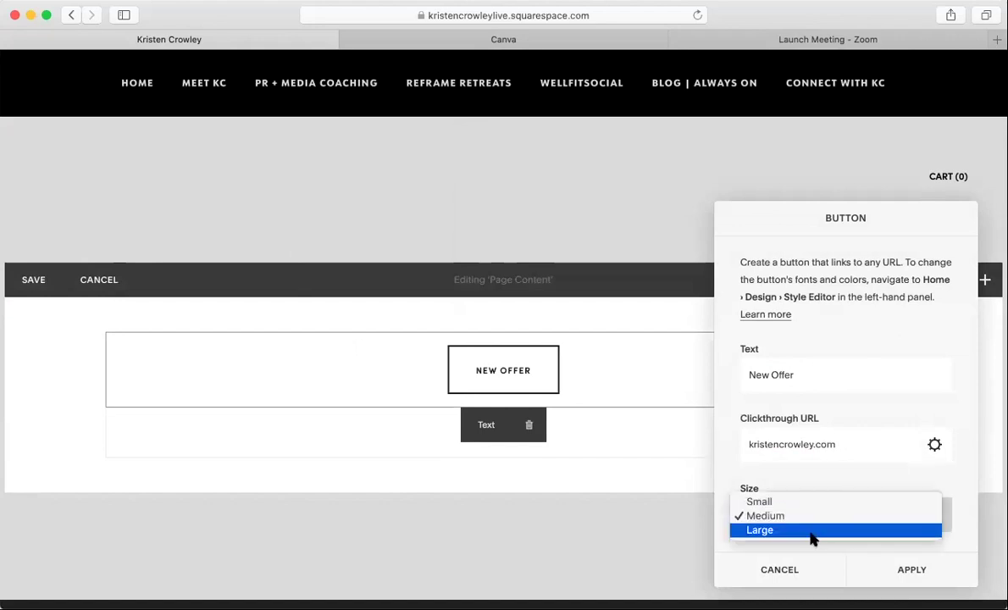
{"action": "left_click", "coordinate": [812, 532]}
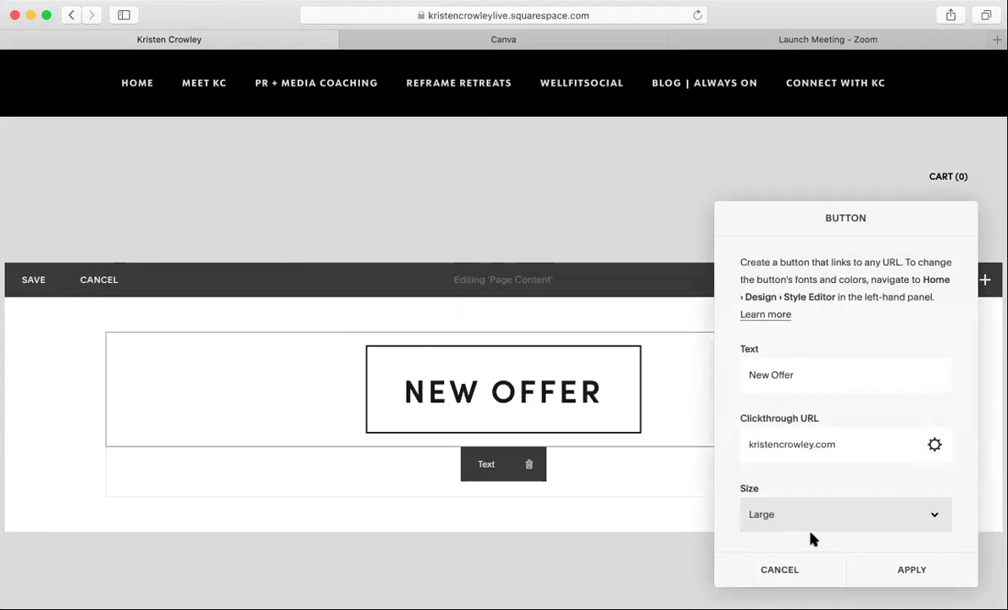
{"action": "scroll", "coordinate": [811, 538], "scroll_direction": "down", "scroll_amount": 2}
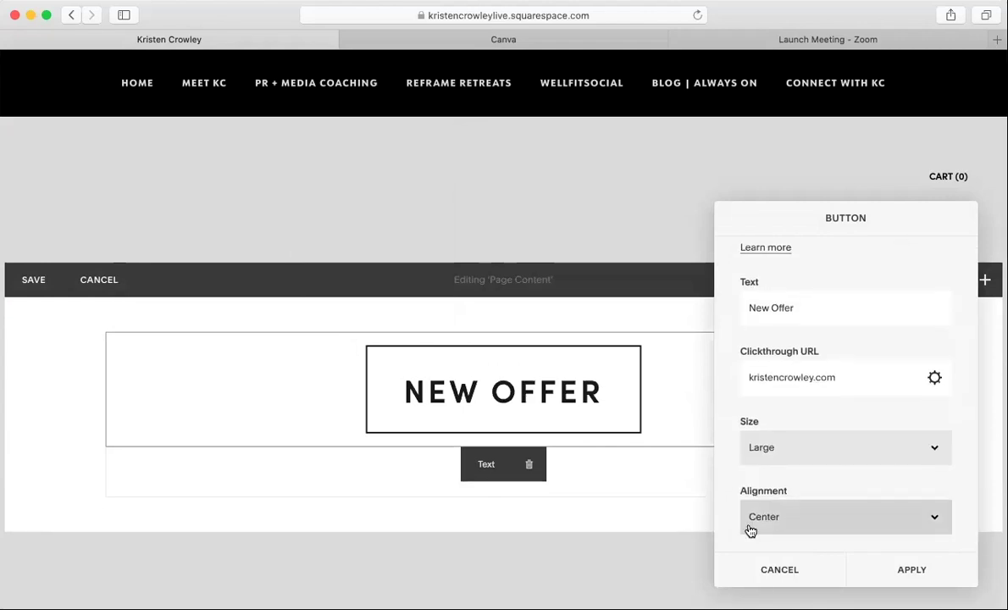
{"action": "left_click", "coordinate": [912, 572]}
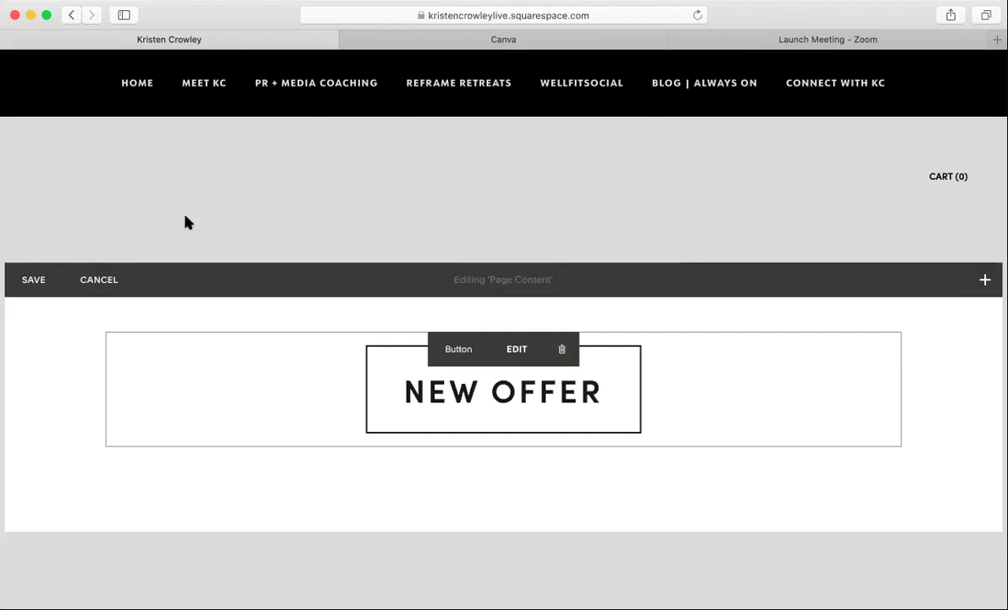
- Save the page, reopen its editor without adding a block, and return to the Pages list
{"action": "left_click", "coordinate": [35, 280]}
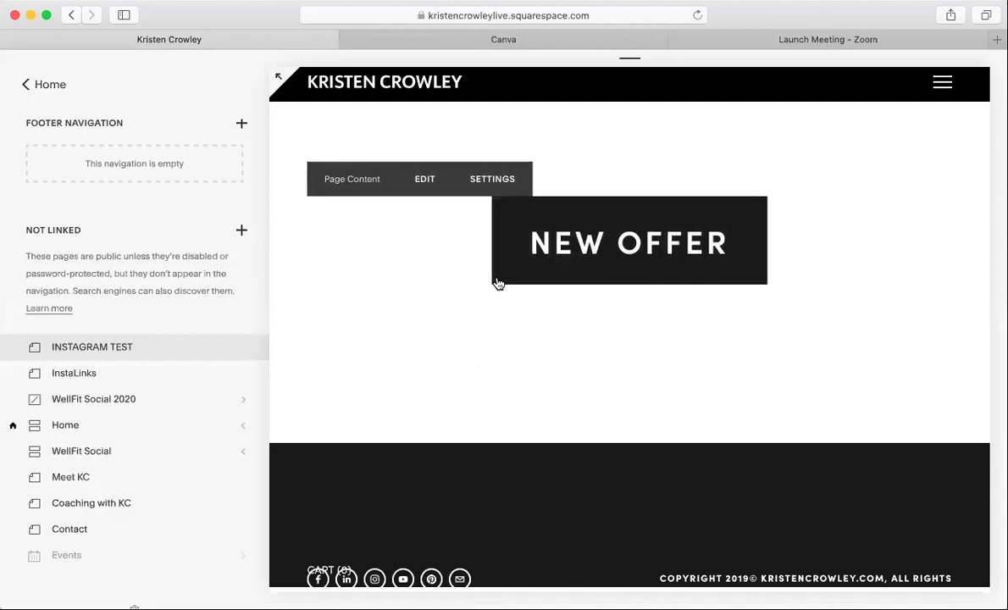
{"action": "left_click", "coordinate": [426, 181]}
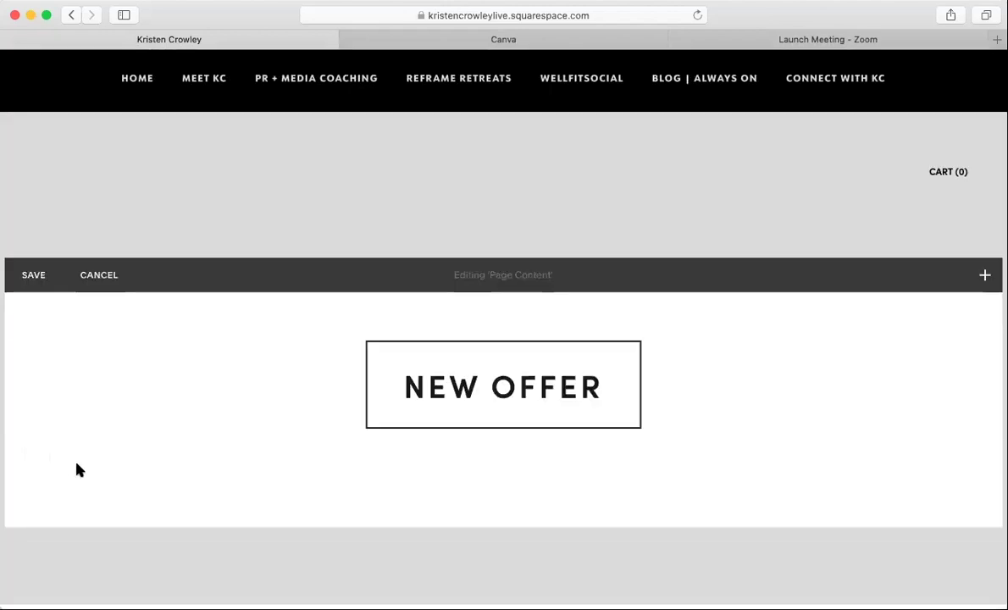
{"action": "left_click", "coordinate": [106, 492]}
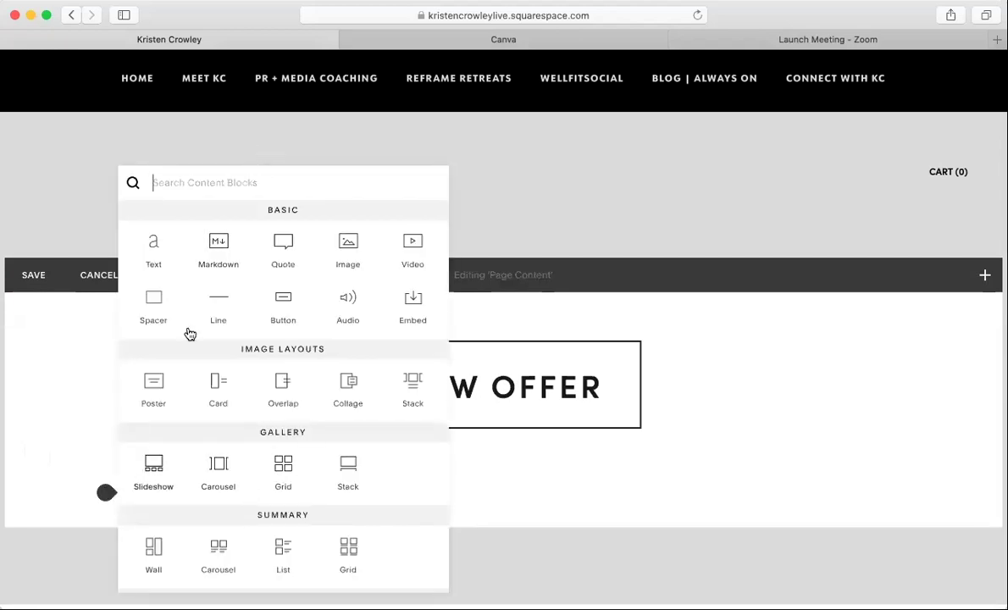
{"action": "left_click", "coordinate": [330, 142]}
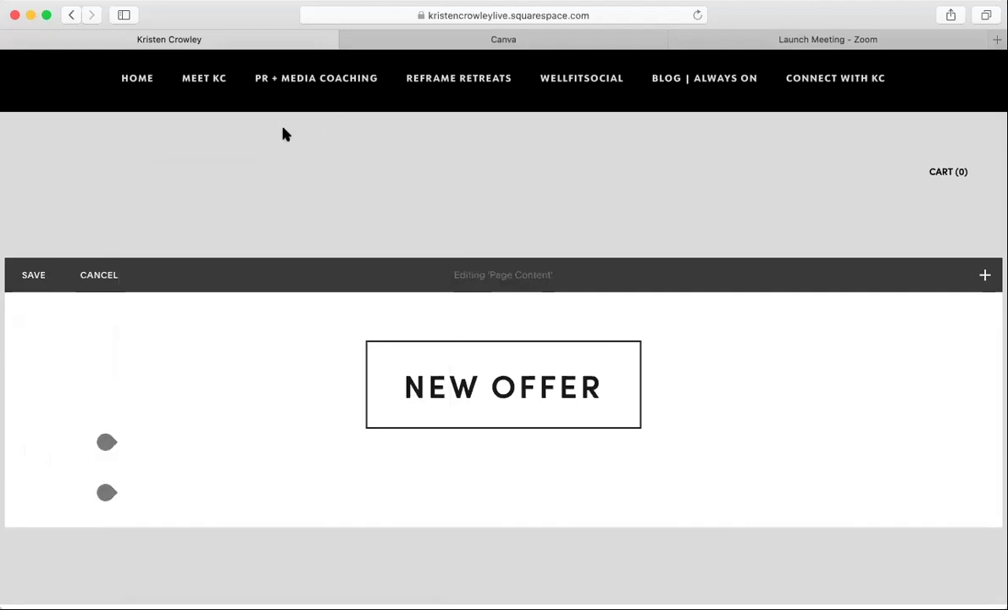
{"action": "left_click", "coordinate": [70, 16]}
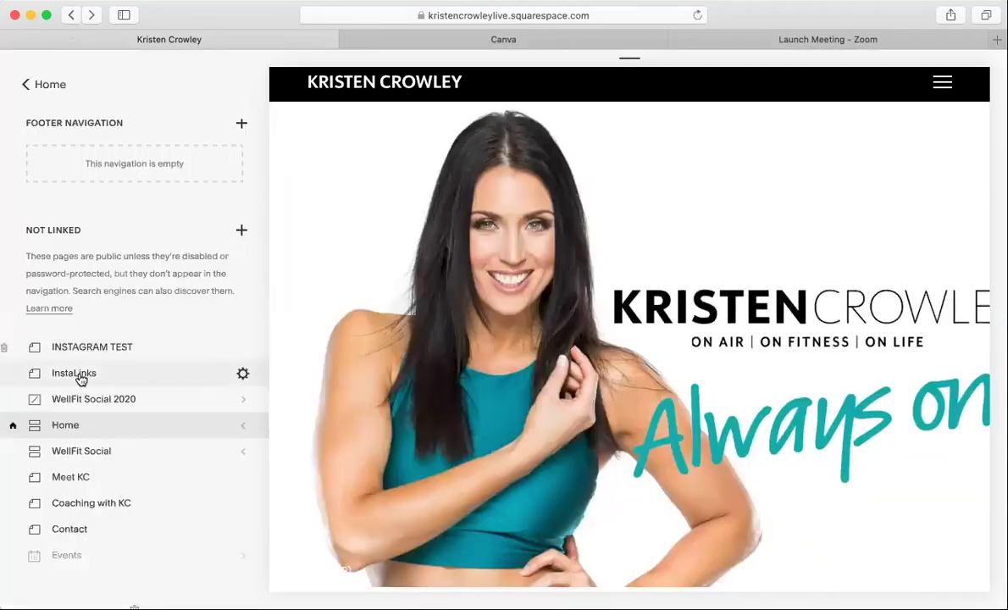
- Open the InstaLinks page, scroll through its linked image banners, then switch to Canva
{"action": "left_click", "coordinate": [80, 377]}
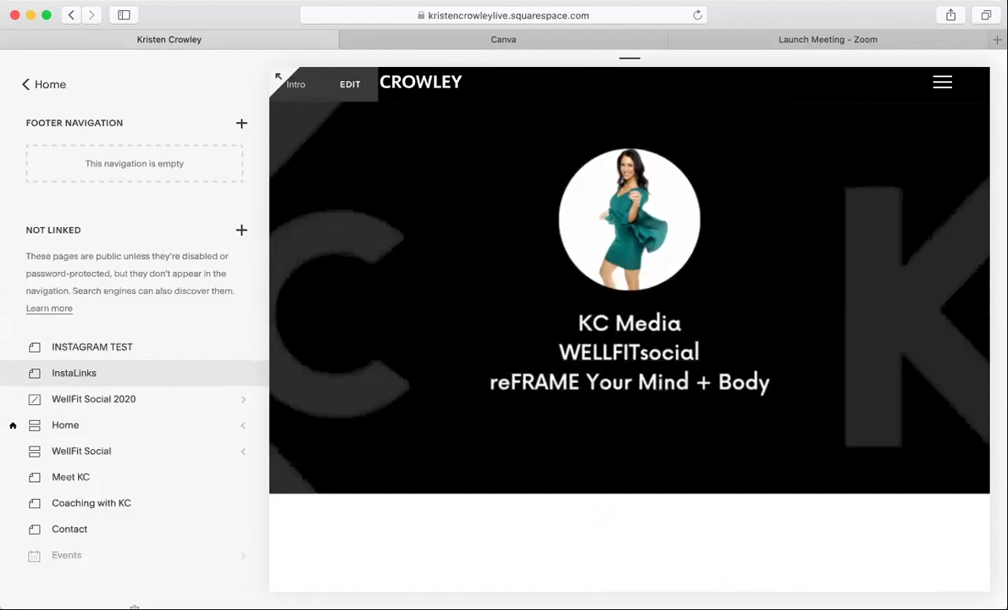
{"action": "scroll", "coordinate": [610, 411], "scroll_direction": "down", "scroll_amount": 5}
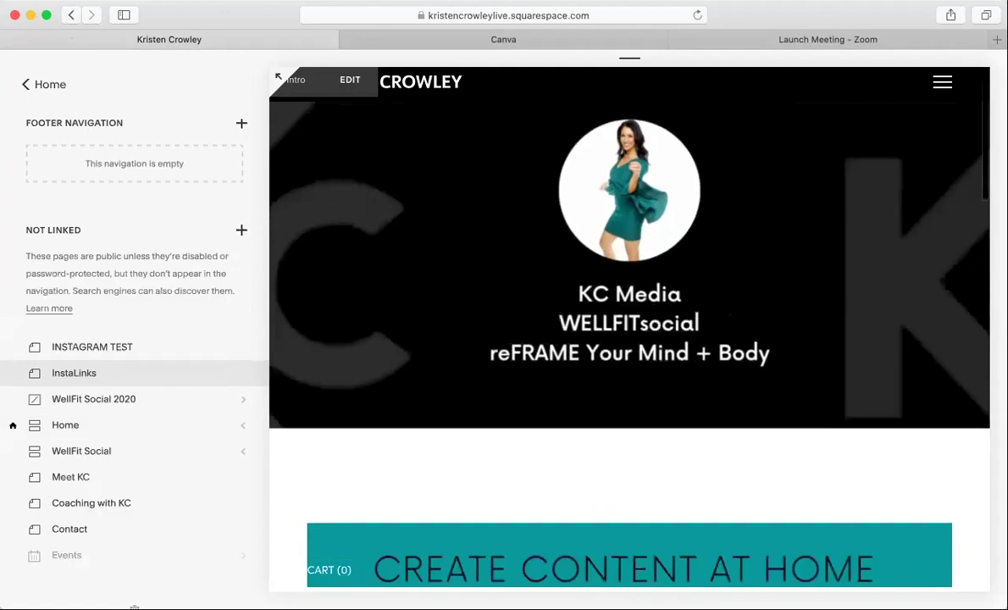
{"action": "scroll", "coordinate": [612, 412], "scroll_direction": "down", "scroll_amount": 3}
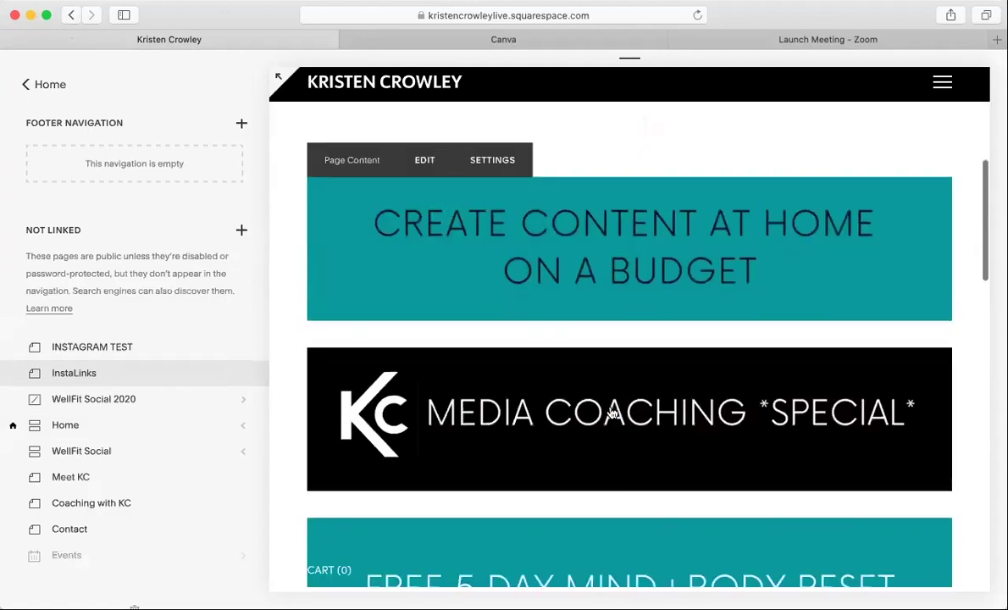
{"action": "scroll", "coordinate": [611, 412], "scroll_direction": "down", "scroll_amount": 3}
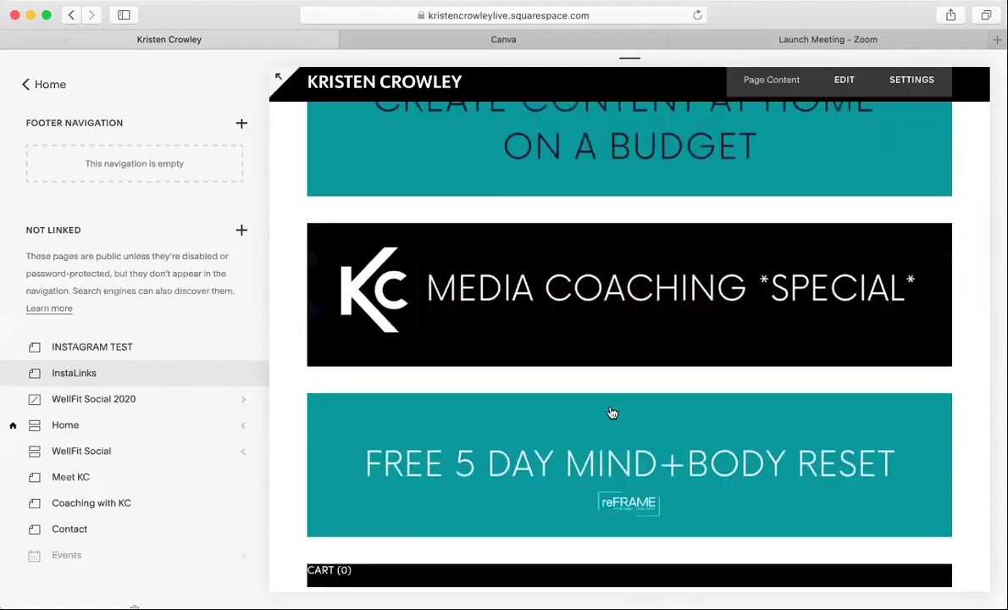
{"action": "scroll", "coordinate": [611, 410], "scroll_direction": "down", "scroll_amount": 8}
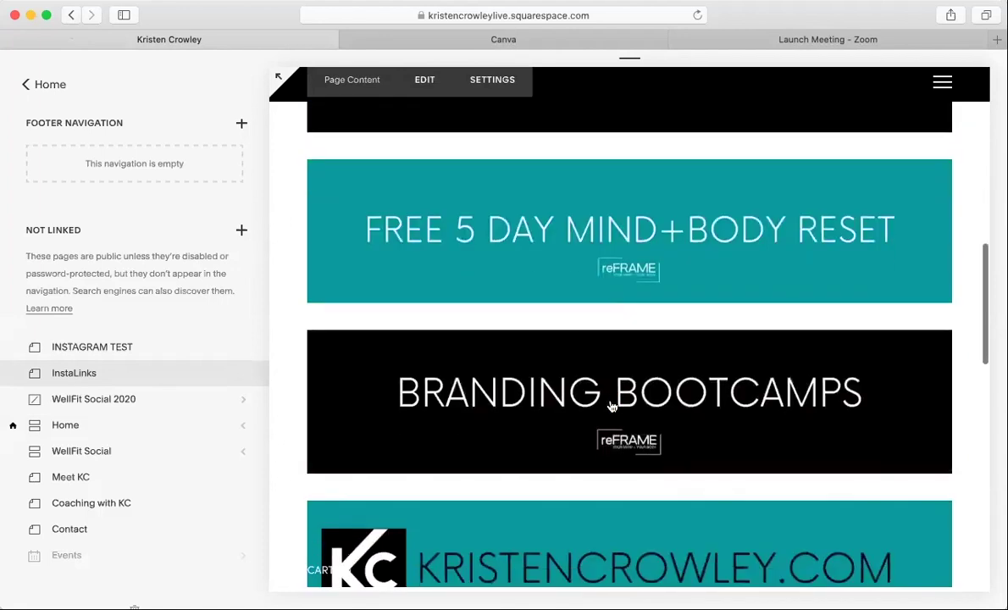
{"action": "scroll", "coordinate": [612, 406], "scroll_direction": "down", "scroll_amount": 2}
{"action": "scroll", "coordinate": [612, 406], "scroll_direction": "down", "scroll_amount": 4}
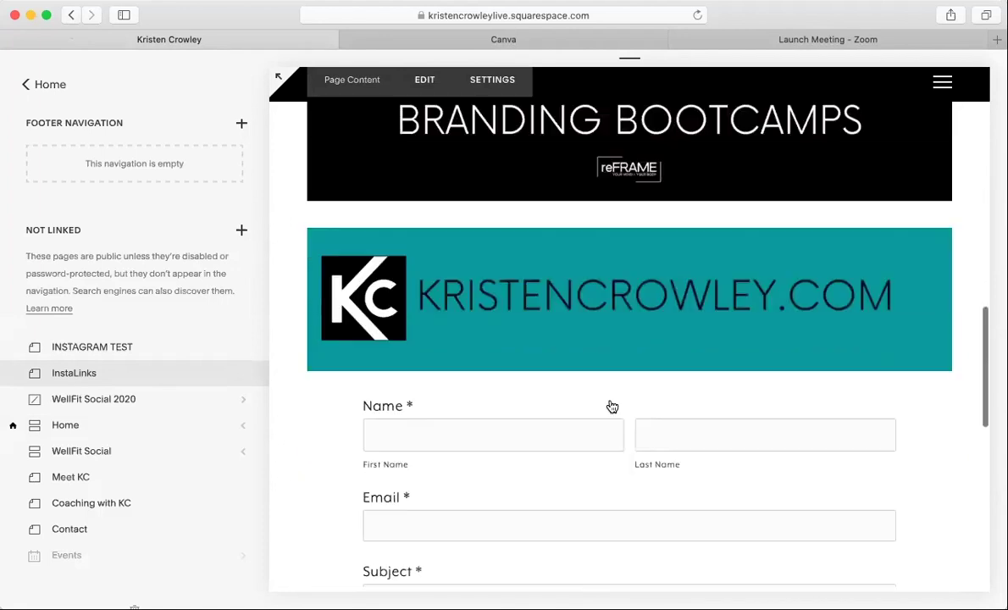
{"action": "scroll", "coordinate": [612, 407], "scroll_direction": "down", "scroll_amount": 3}
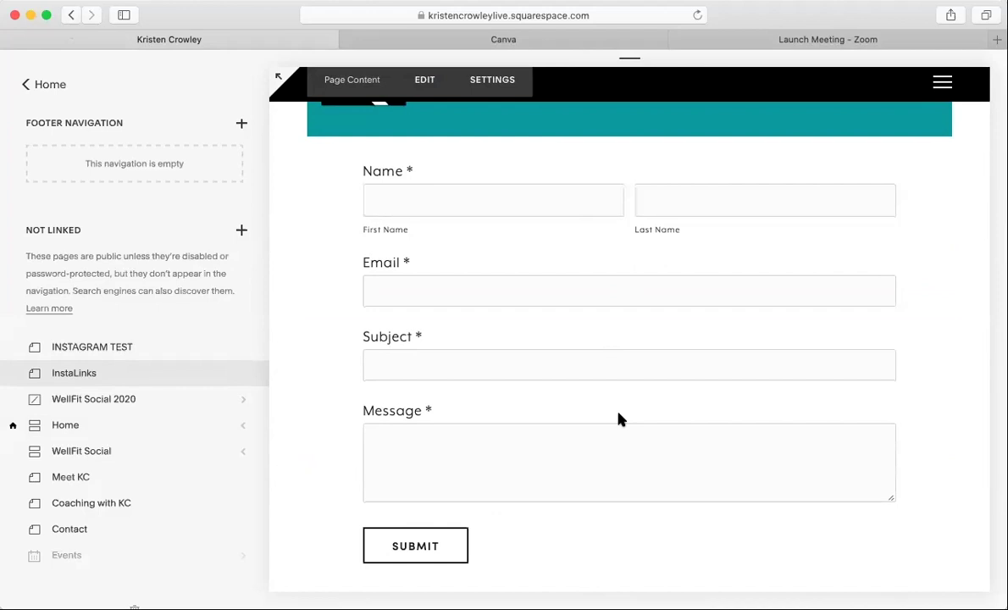
{"action": "scroll", "coordinate": [619, 419], "scroll_direction": "down", "scroll_amount": 3}
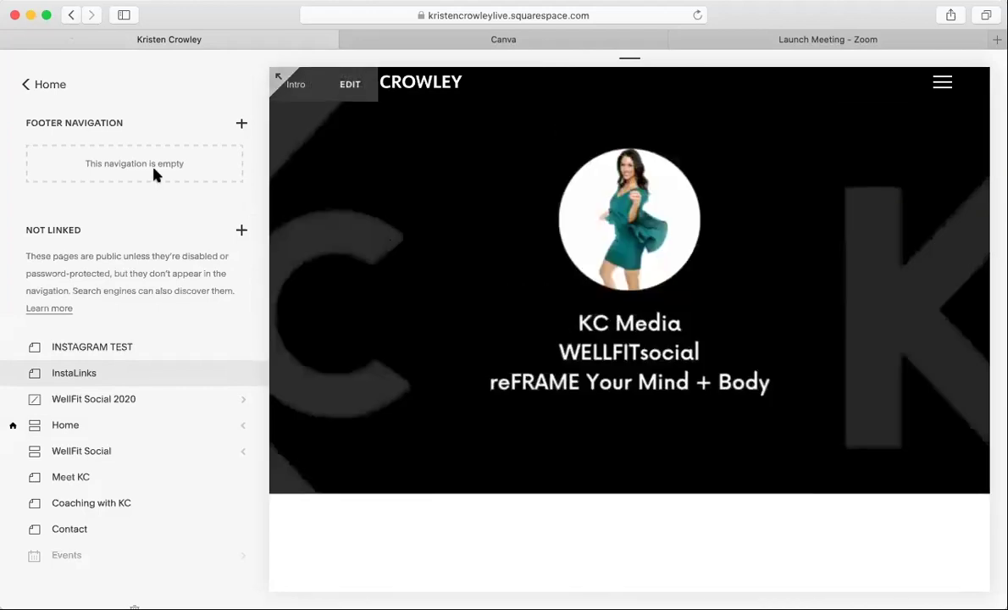
{"action": "left_click", "coordinate": [472, 39]}
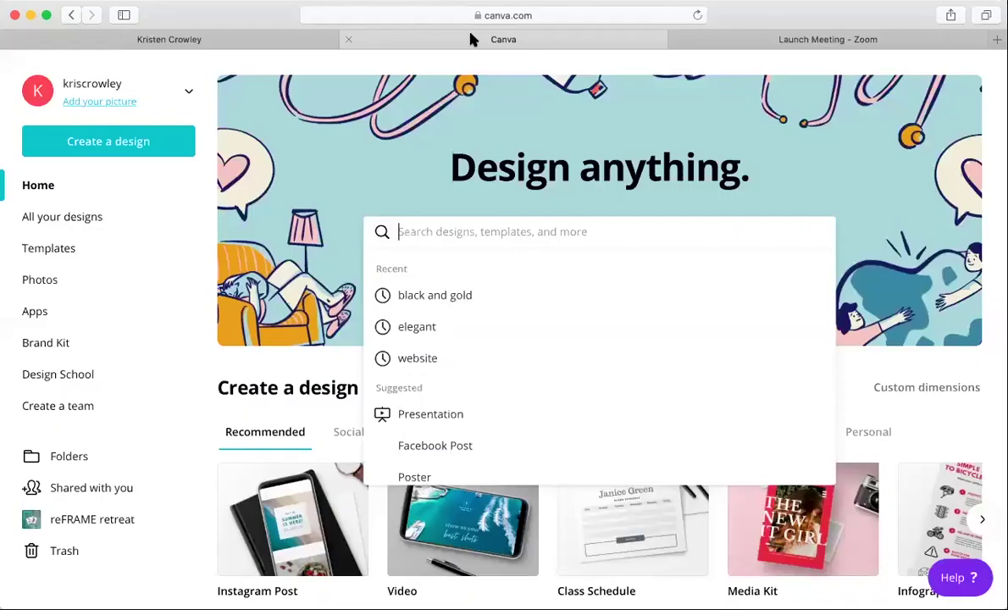
- Create a new Canva design with custom dimensions 800 × 100 px
{"action": "left_click", "coordinate": [88, 141]}
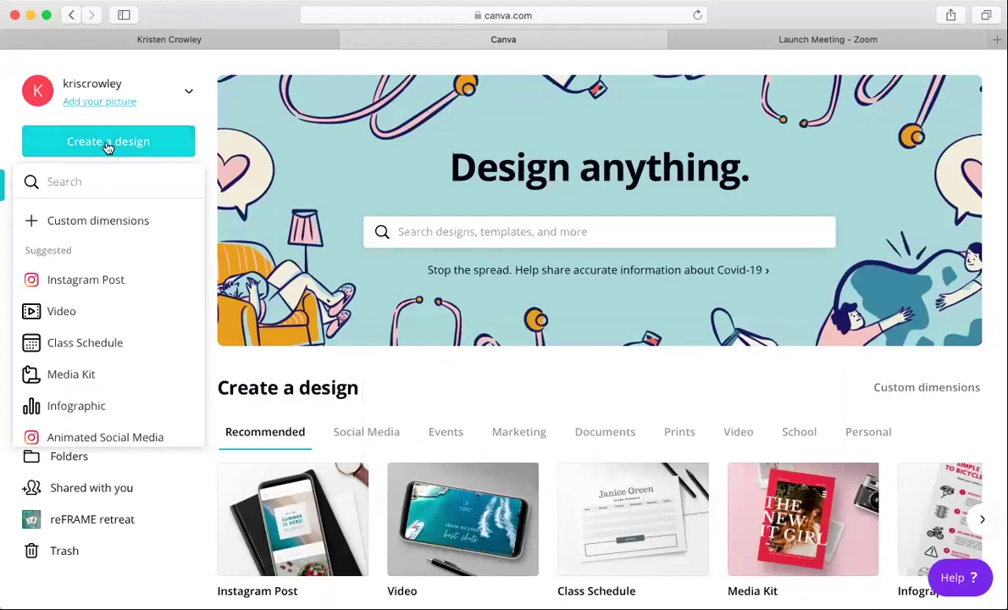
{"action": "left_click", "coordinate": [107, 143]}
{"action": "left_click", "coordinate": [108, 144]}
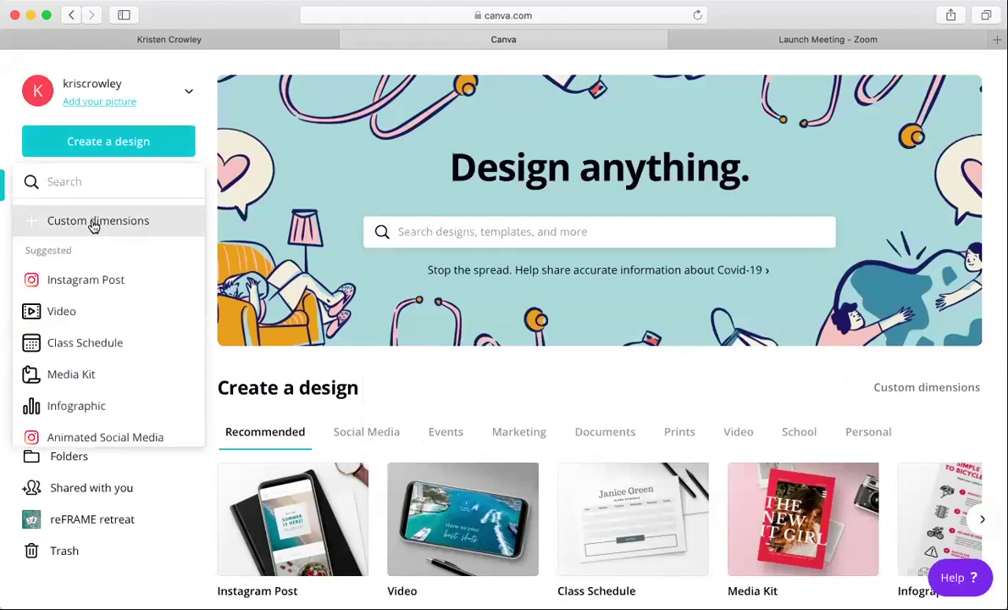
{"action": "left_click", "coordinate": [93, 223]}
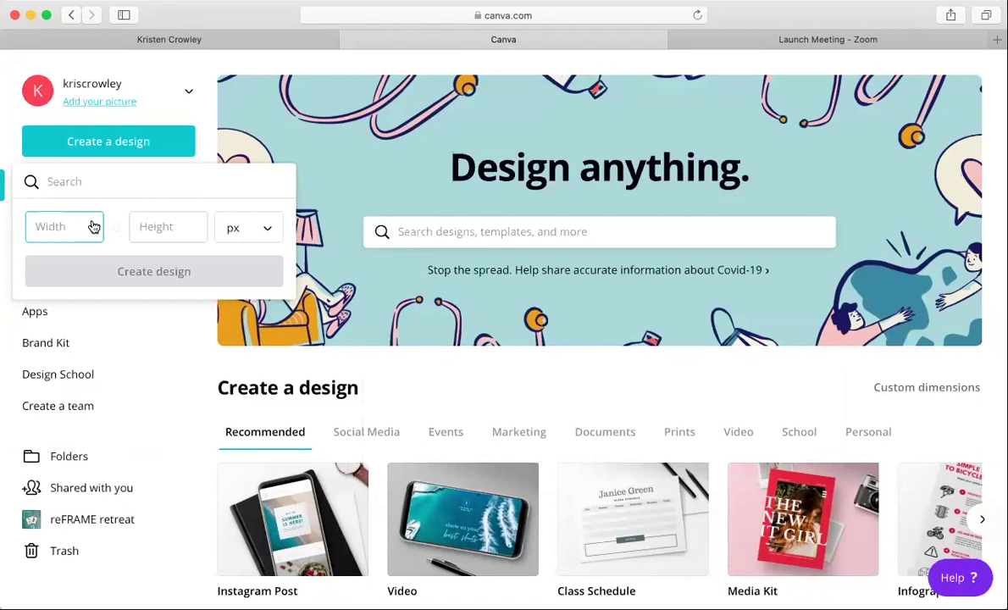
{"action": "type", "text": "800"}
{"action": "key", "text": "Tab"}
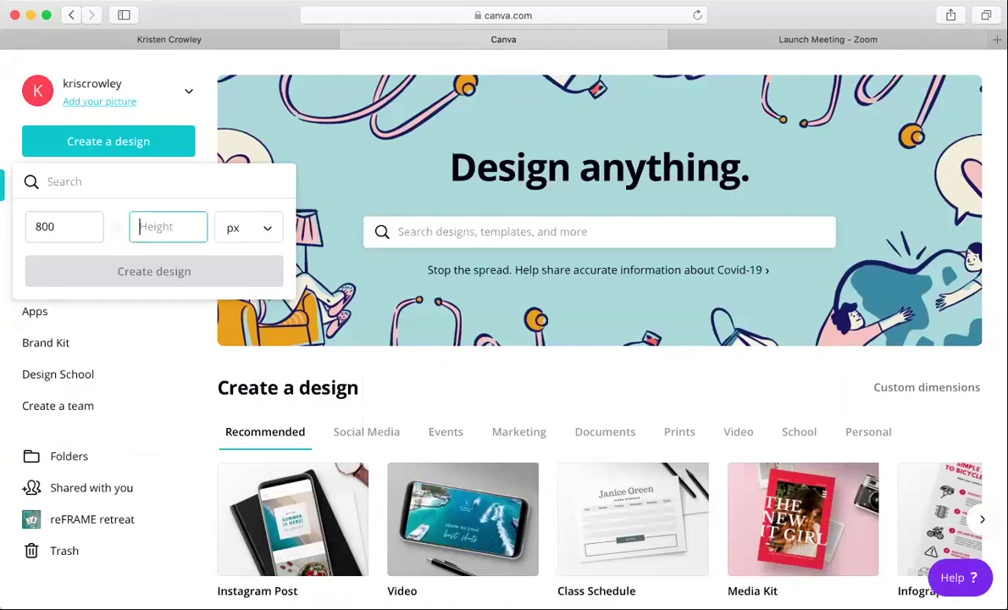
{"action": "type", "text": "100"}
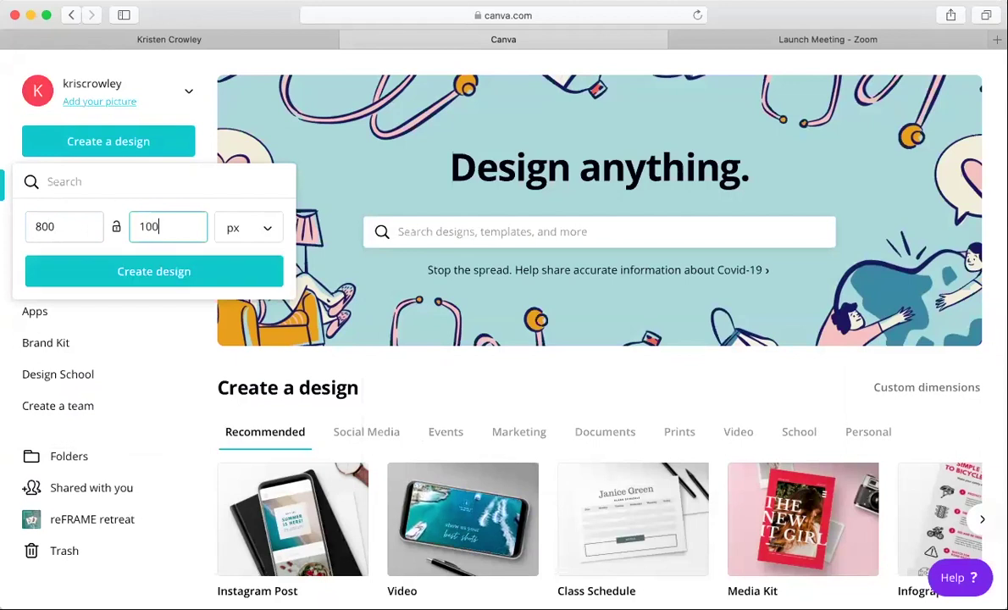
{"action": "left_click", "coordinate": [133, 272]}
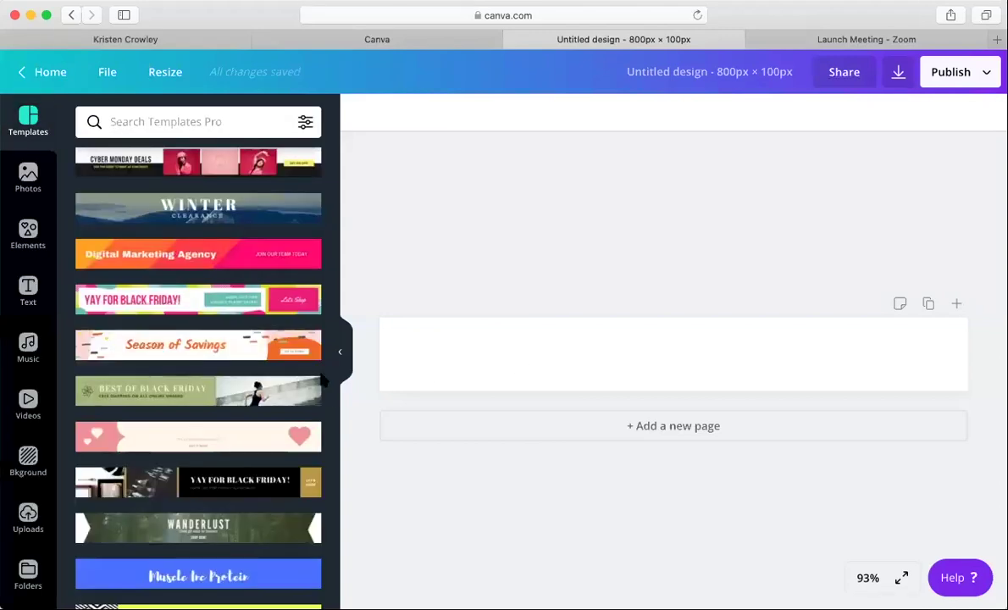
- Add an 'Add a heading' text box, enlarge it to size 27.4 and centre it
{"action": "scroll", "coordinate": [170, 457], "scroll_direction": "down", "scroll_amount": 10}
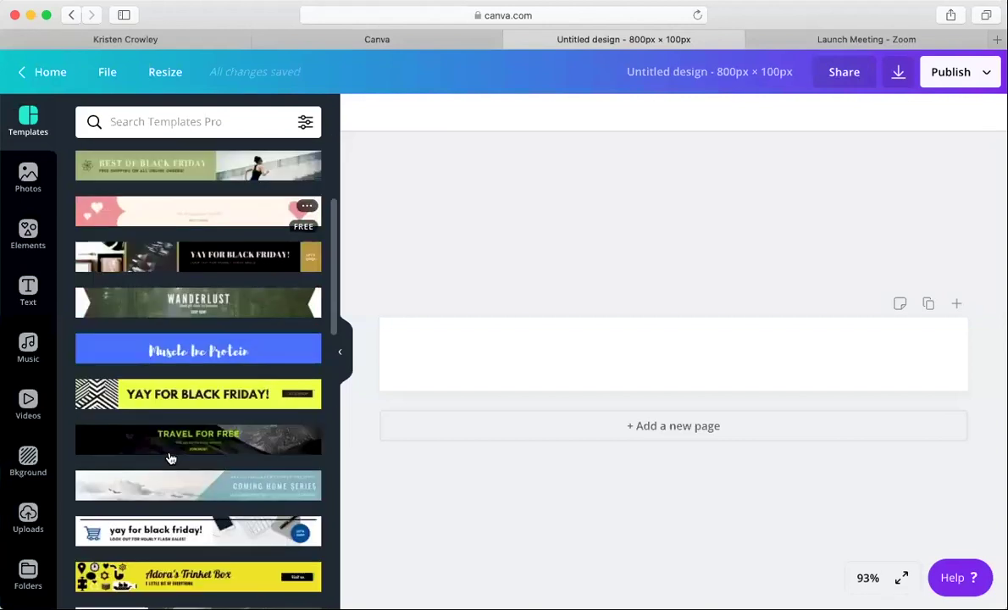
{"action": "scroll", "coordinate": [169, 457], "scroll_direction": "up", "scroll_amount": 15}
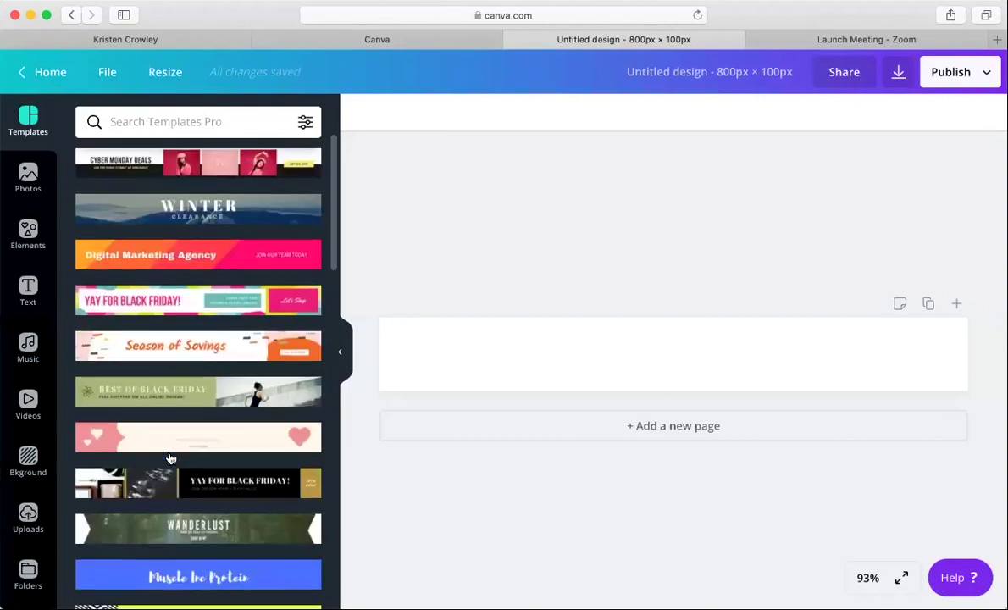
{"action": "left_click", "coordinate": [28, 289]}
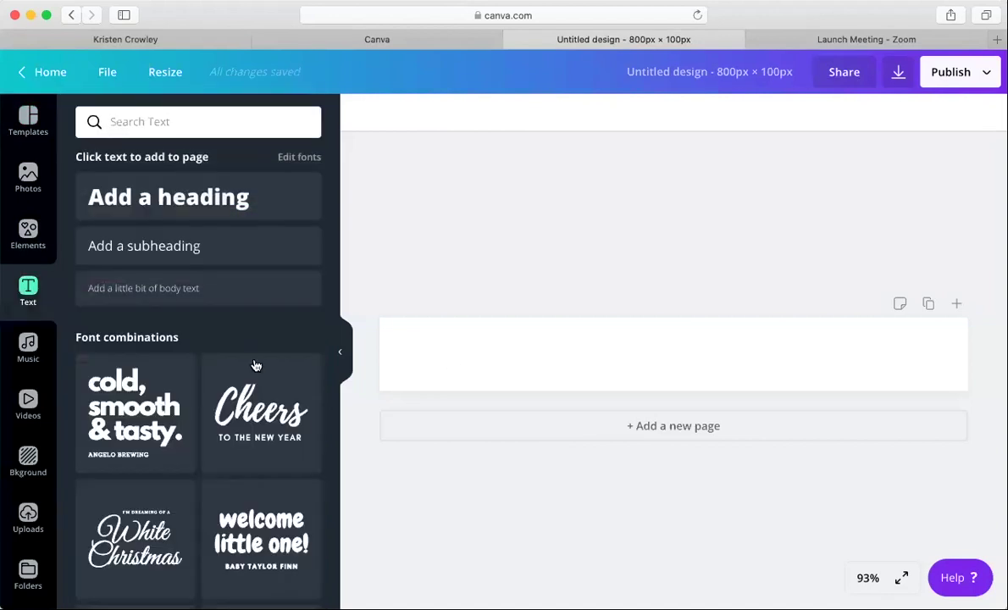
{"action": "left_click", "coordinate": [160, 196]}
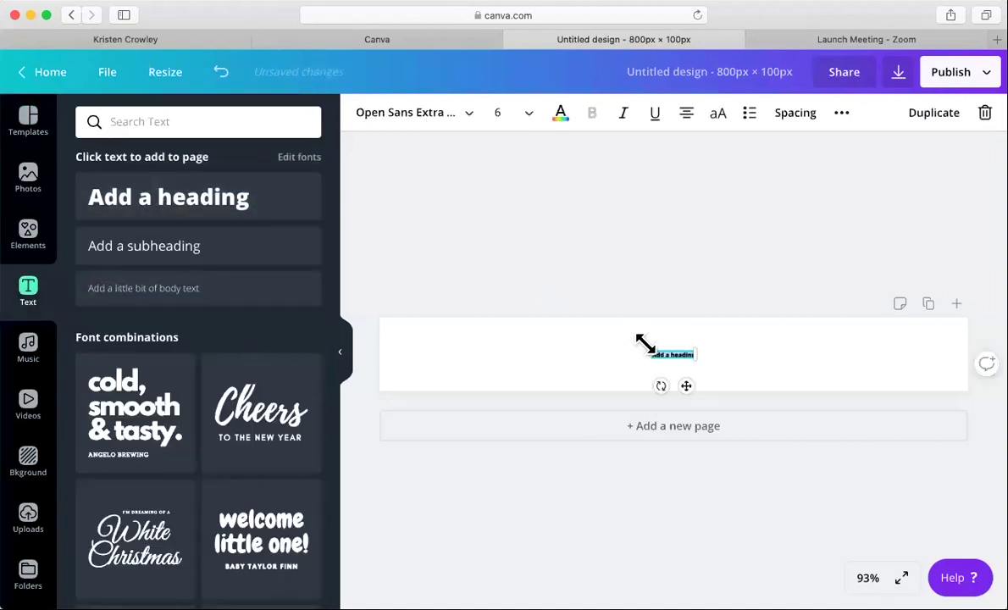
{"action": "left_click_drag", "start_coordinate": [520, 331], "coordinate": [493, 323]}
{"action": "left_click_drag", "start_coordinate": [675, 390], "coordinate": [668, 399]}
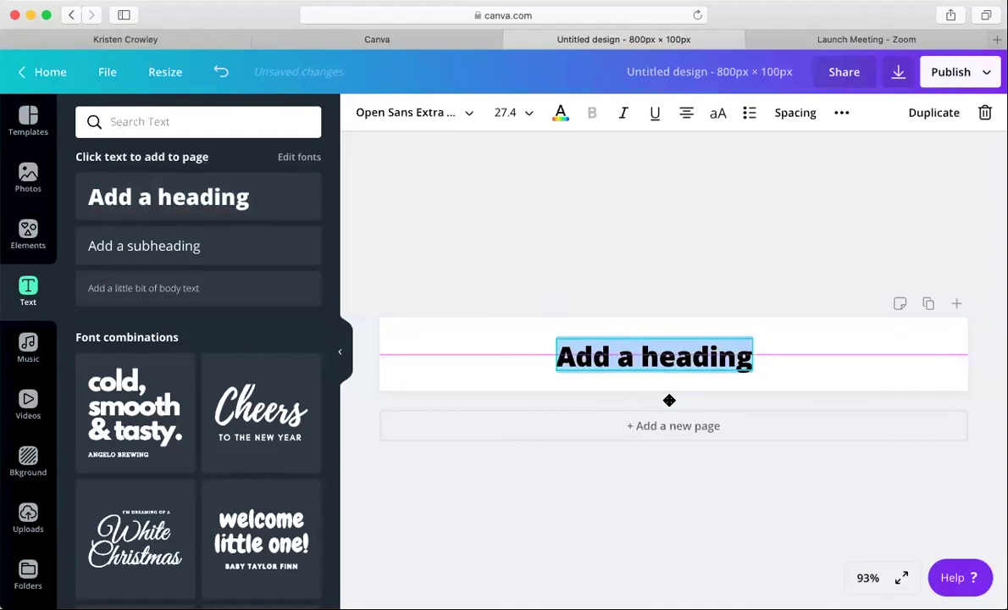
{"action": "left_click", "coordinate": [28, 574]}
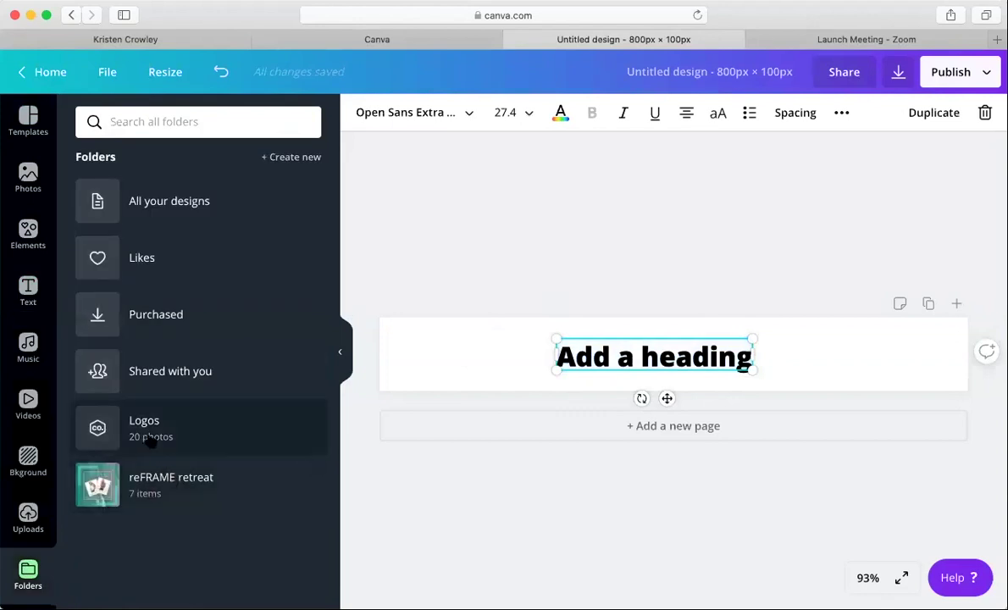
- Put the KC logo left and an enlarged reFRAME logo right, then add a blank second page
{"action": "left_click", "coordinate": [151, 441]}
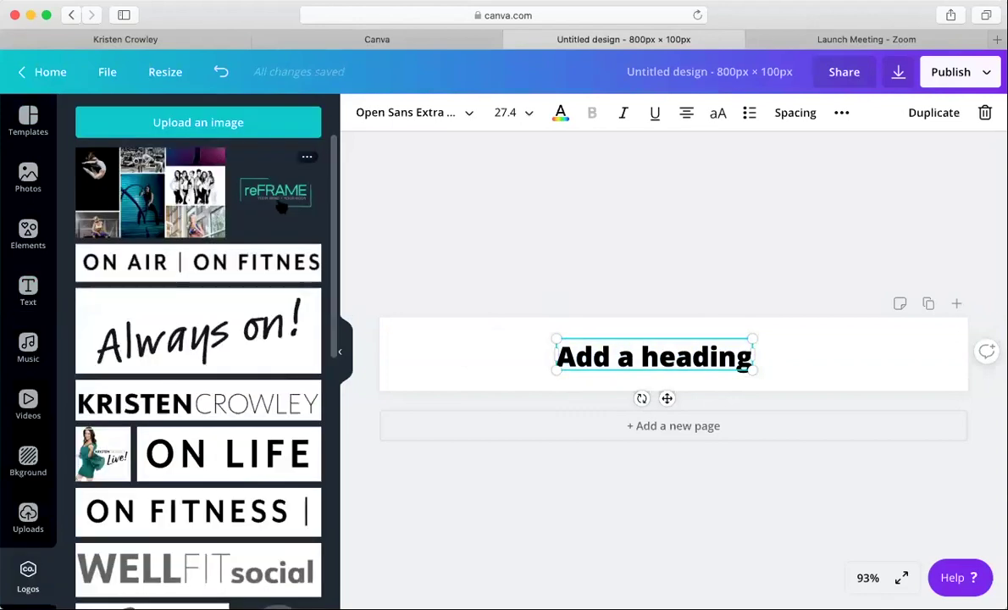
{"action": "scroll", "coordinate": [214, 398], "scroll_direction": "down", "scroll_amount": 10}
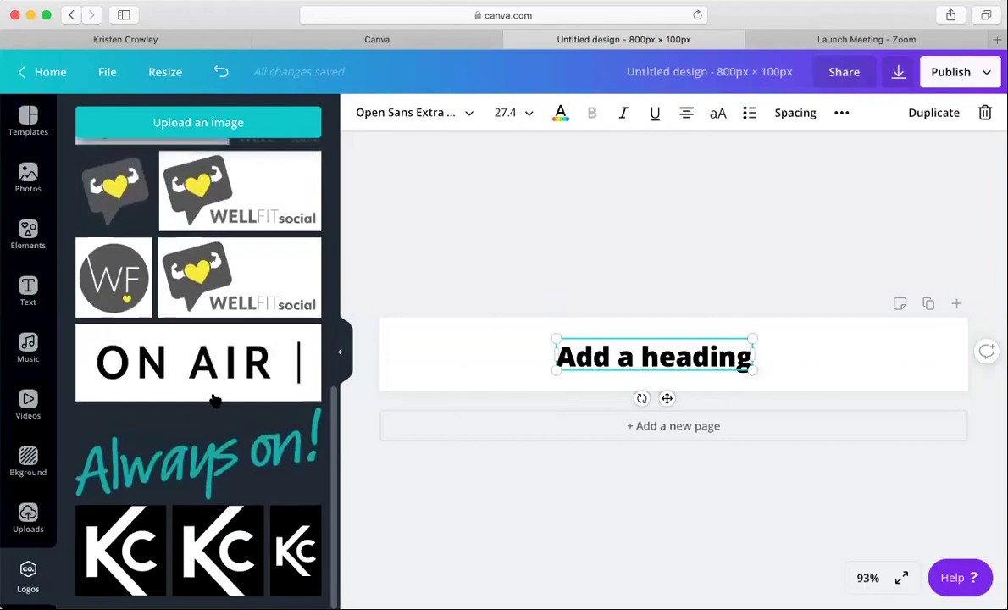
{"action": "left_click", "coordinate": [107, 520]}
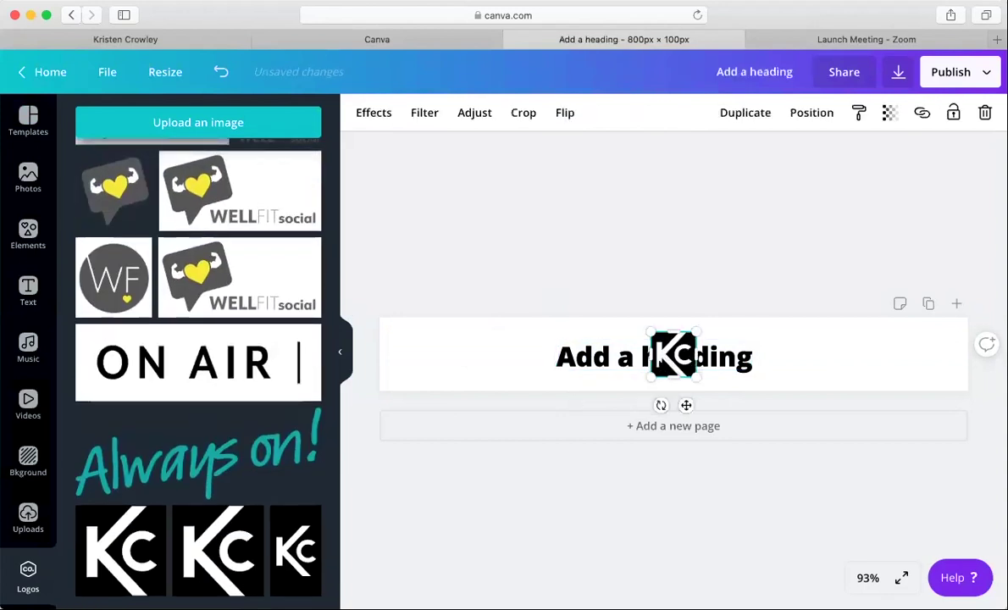
{"action": "left_click_drag", "start_coordinate": [674, 354], "coordinate": [441, 354]}
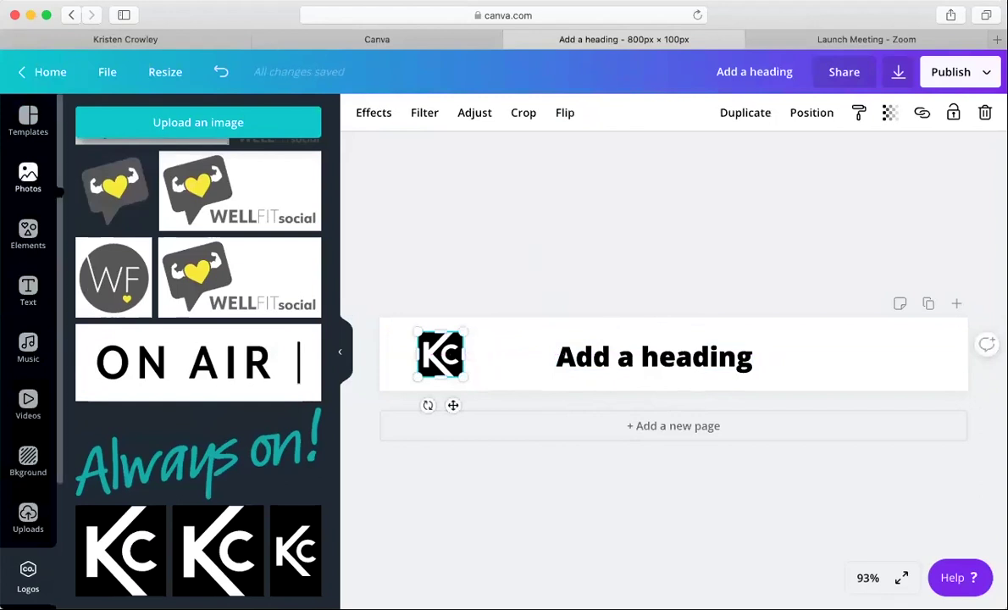
{"action": "scroll", "coordinate": [140, 254], "scroll_direction": "down", "scroll_amount": 5}
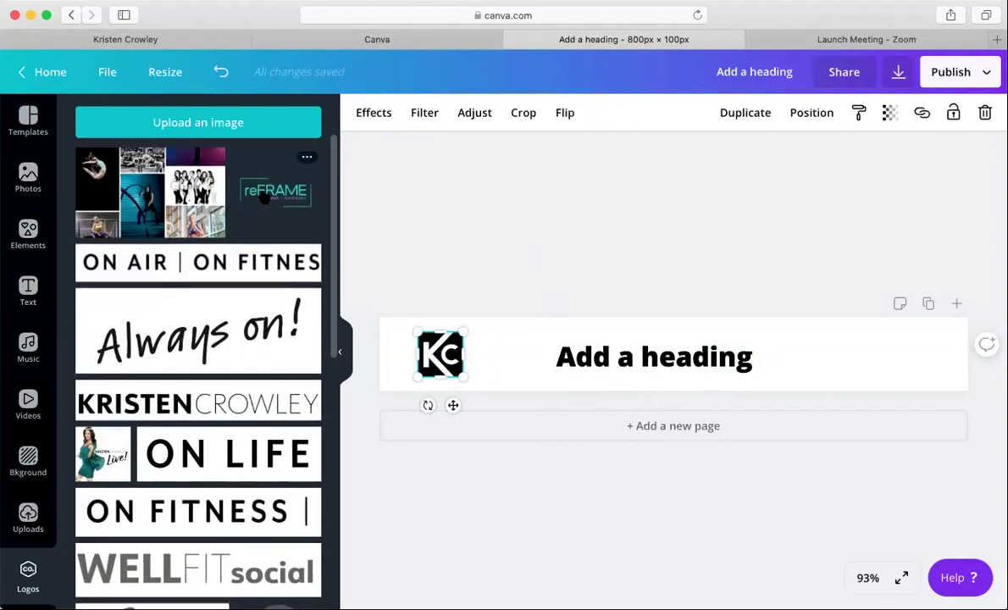
{"action": "left_click_drag", "start_coordinate": [263, 197], "coordinate": [732, 414]}
{"action": "left_click_drag", "start_coordinate": [720, 377], "coordinate": [853, 362]}
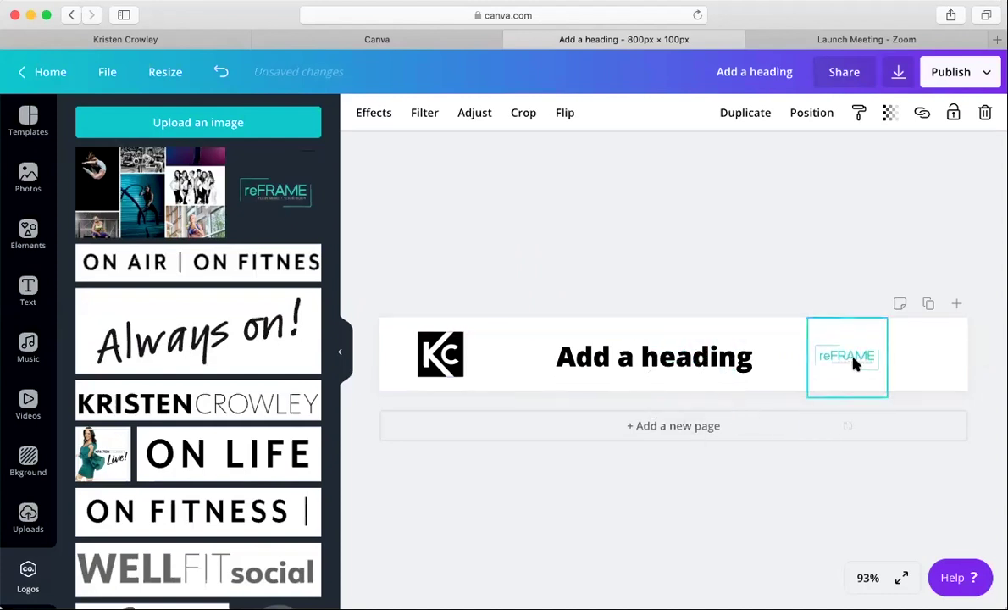
{"action": "left_click", "coordinate": [632, 435]}
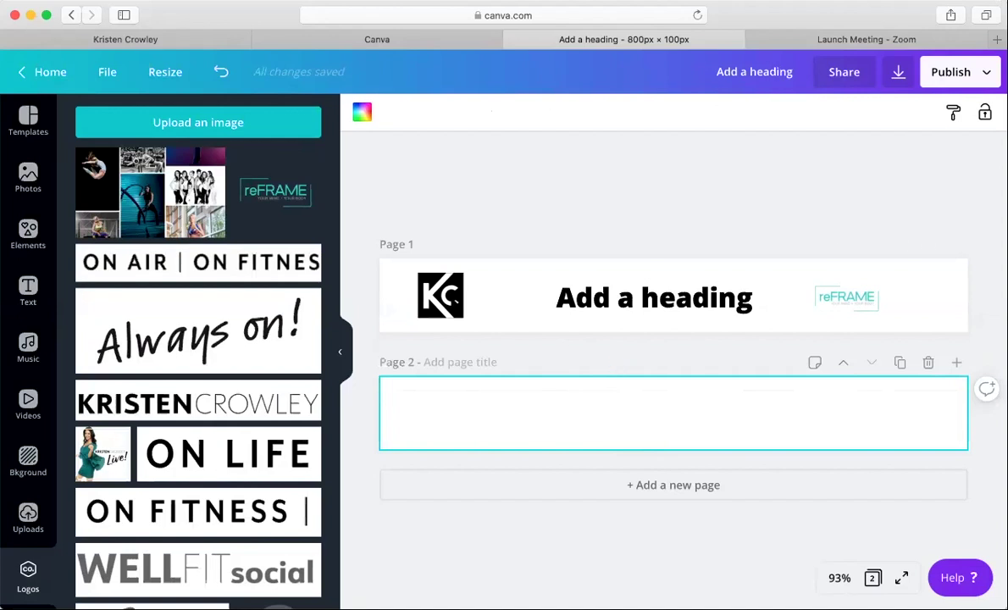
- Make a resized copy of the design at 450 × 100 px
{"action": "left_click", "coordinate": [166, 73]}
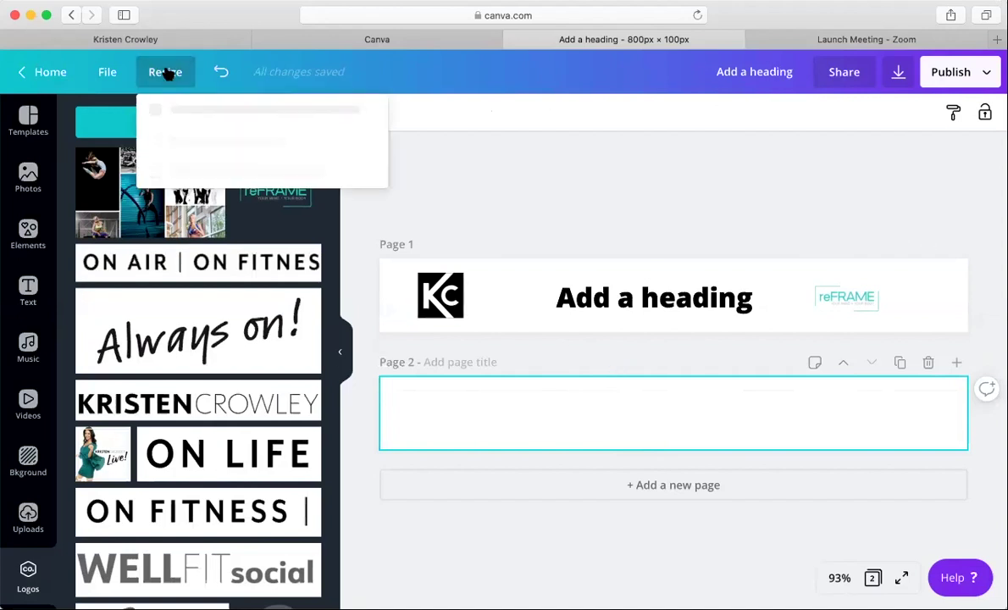
{"action": "left_click_drag", "start_coordinate": [211, 185], "coordinate": [151, 188]}
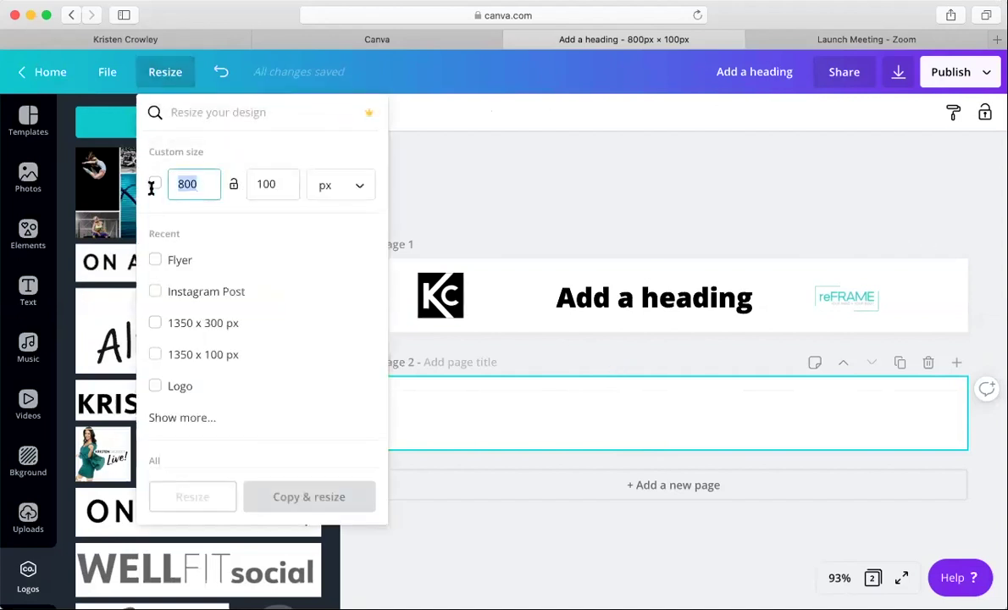
{"action": "type", "text": "450"}
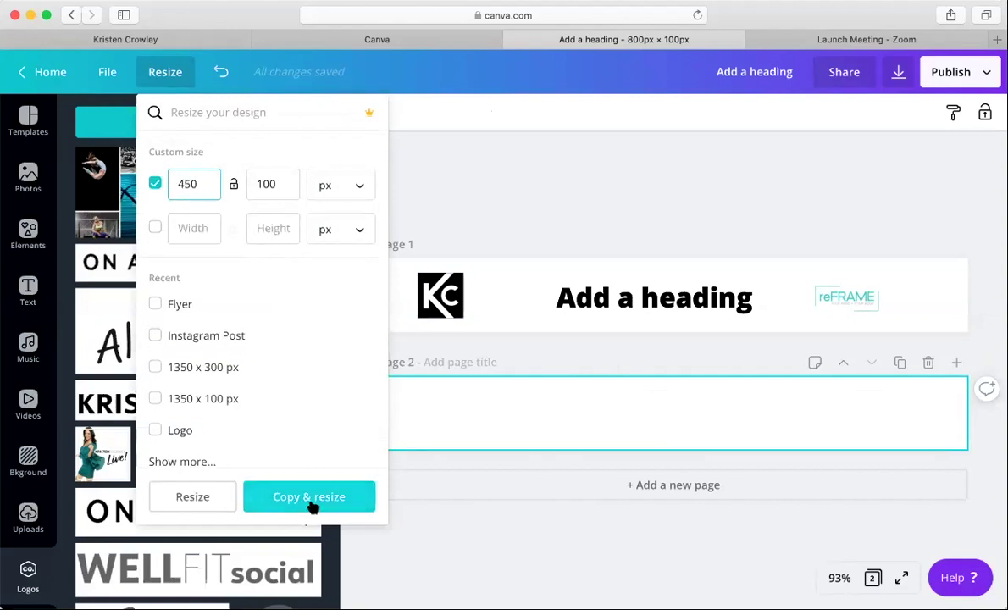
{"action": "left_click", "coordinate": [188, 500]}
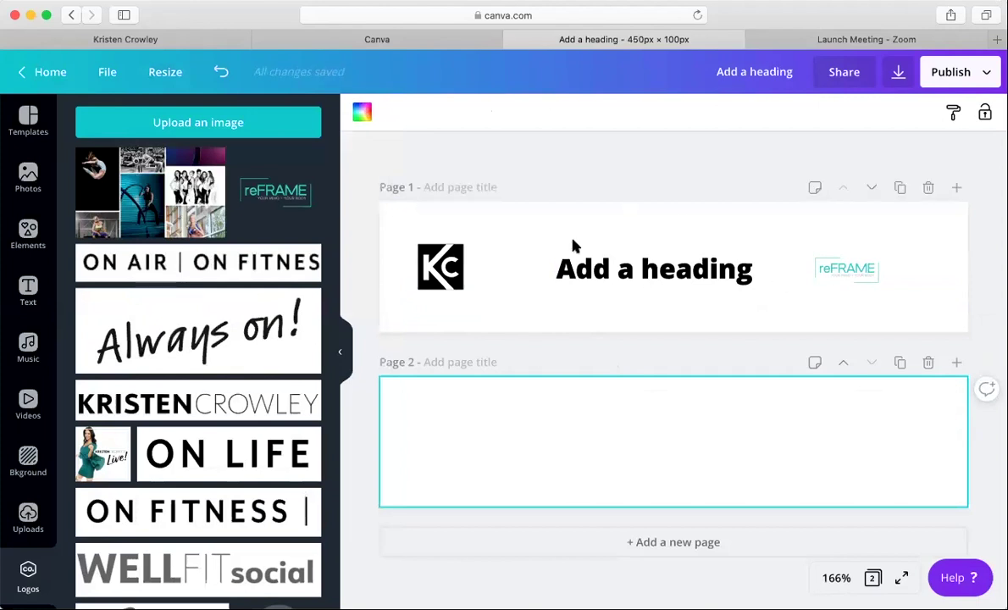
- Give Canva Page 1 a teal background with the Reframe retreat swatch and show download options
{"action": "left_click", "coordinate": [395, 183]}
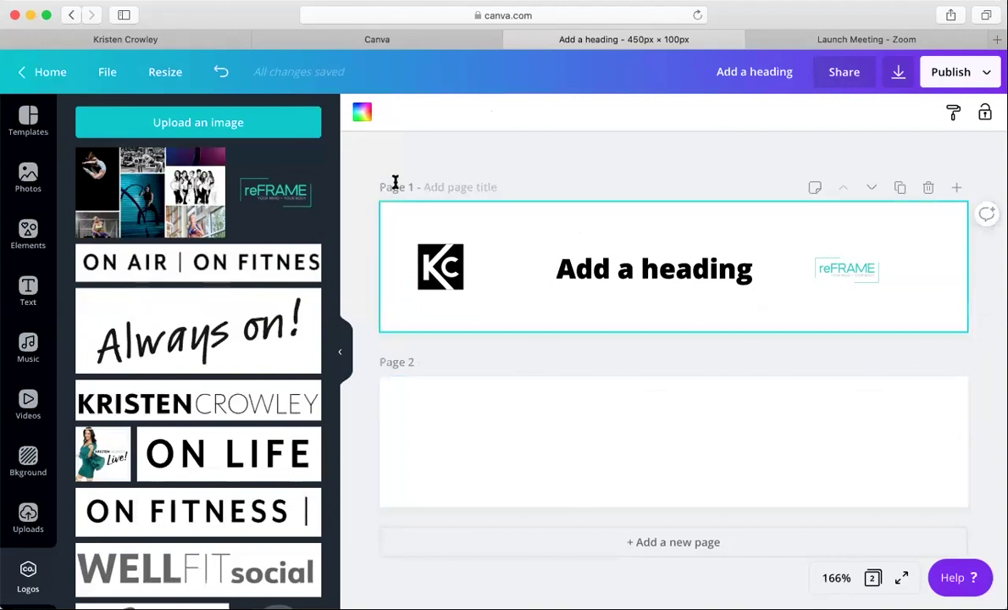
{"action": "left_click", "coordinate": [362, 111]}
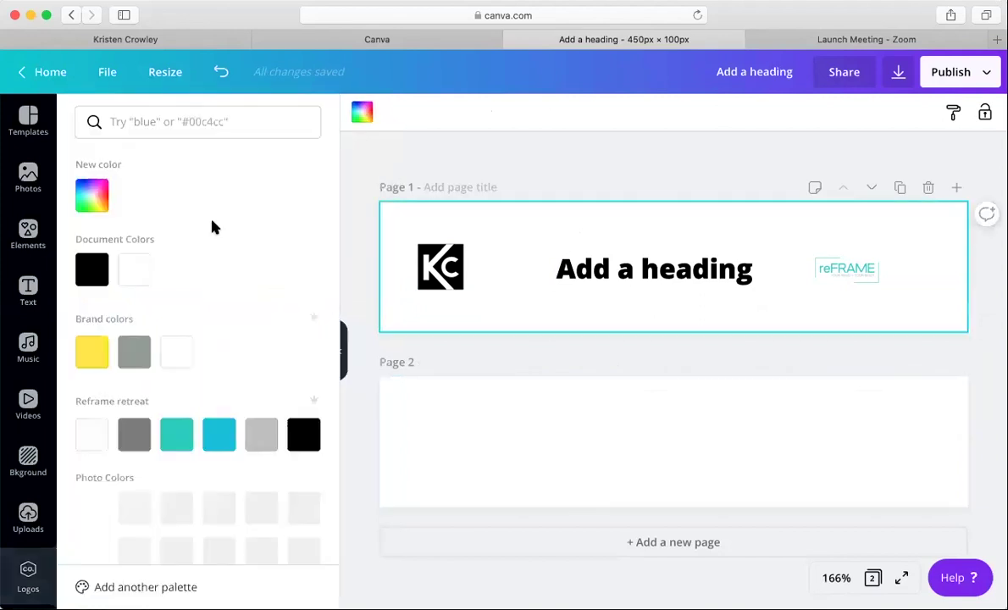
{"action": "left_click", "coordinate": [178, 444]}
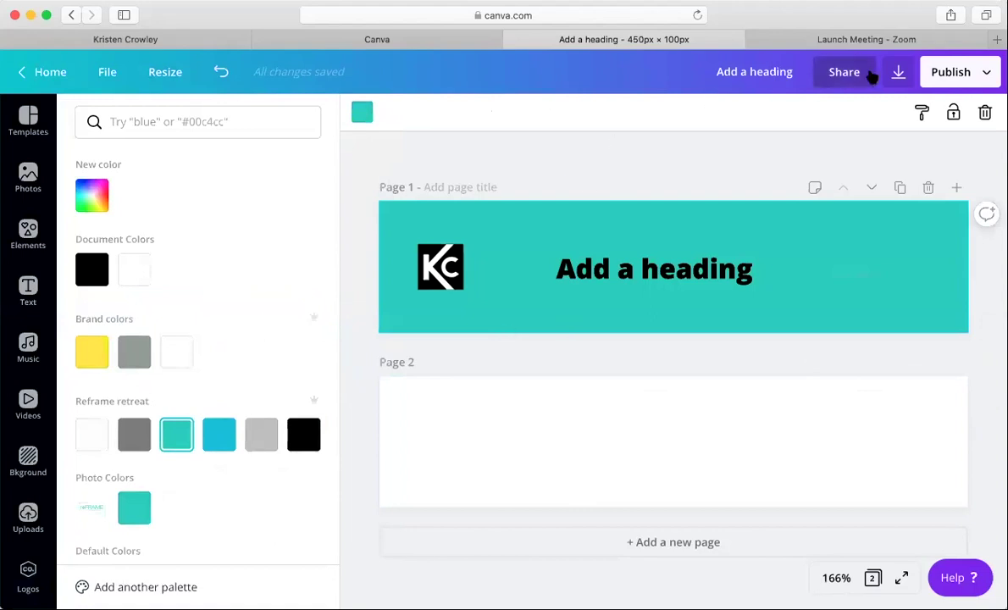
{"action": "left_click", "coordinate": [899, 73]}
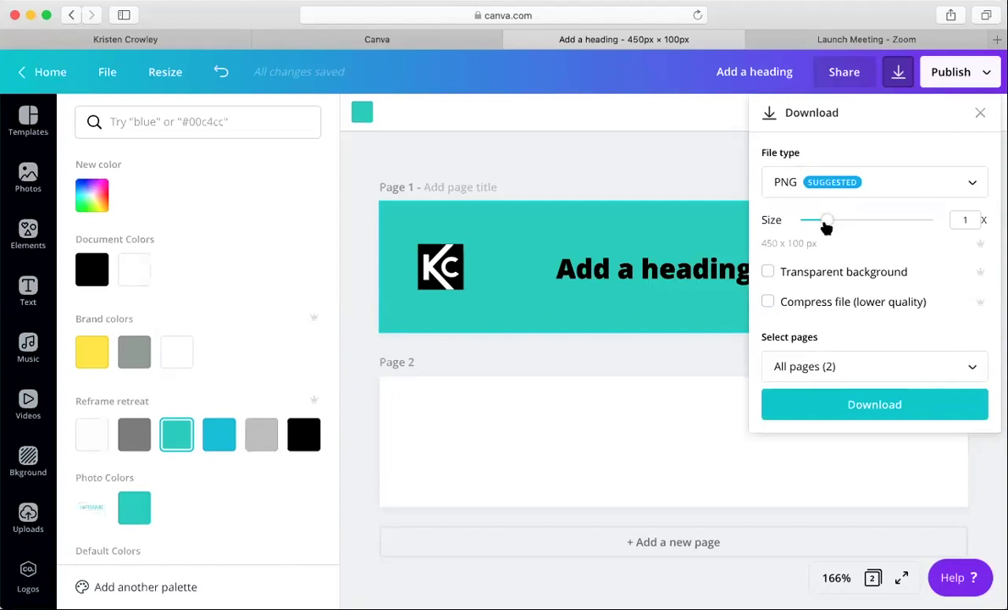
- Set the Canva PNG download to 3x size (1350 × 300 px), then go back to Squarespace
{"action": "left_click_drag", "start_coordinate": [826, 227], "coordinate": [960, 220]}
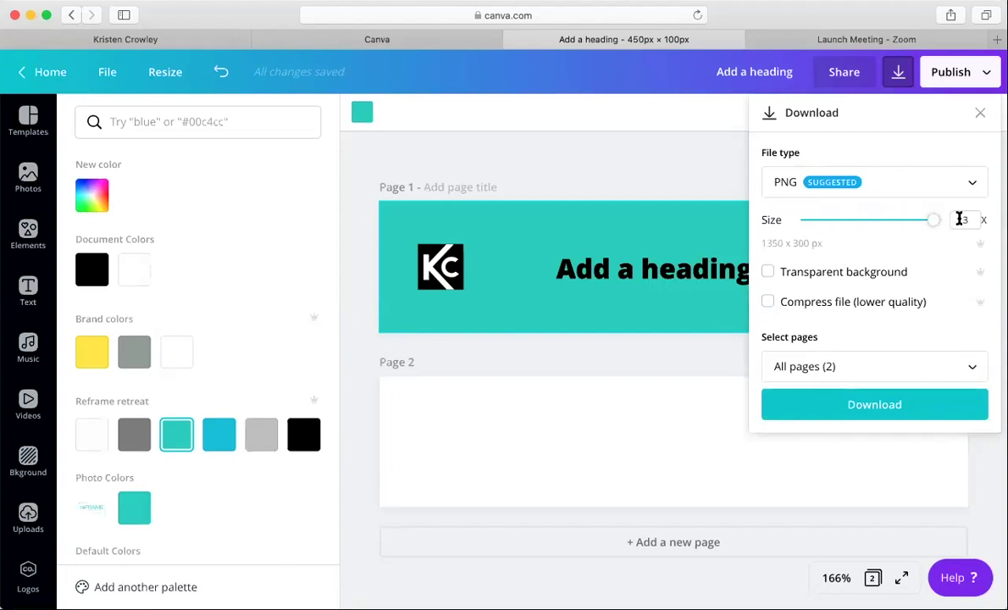
{"action": "left_click", "coordinate": [881, 193]}
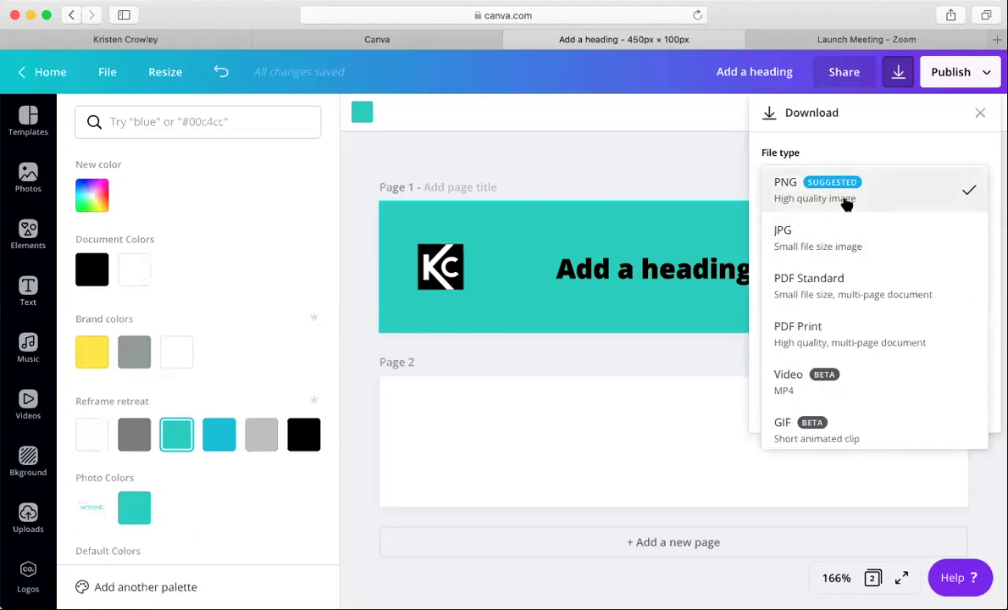
{"action": "left_click", "coordinate": [885, 196]}
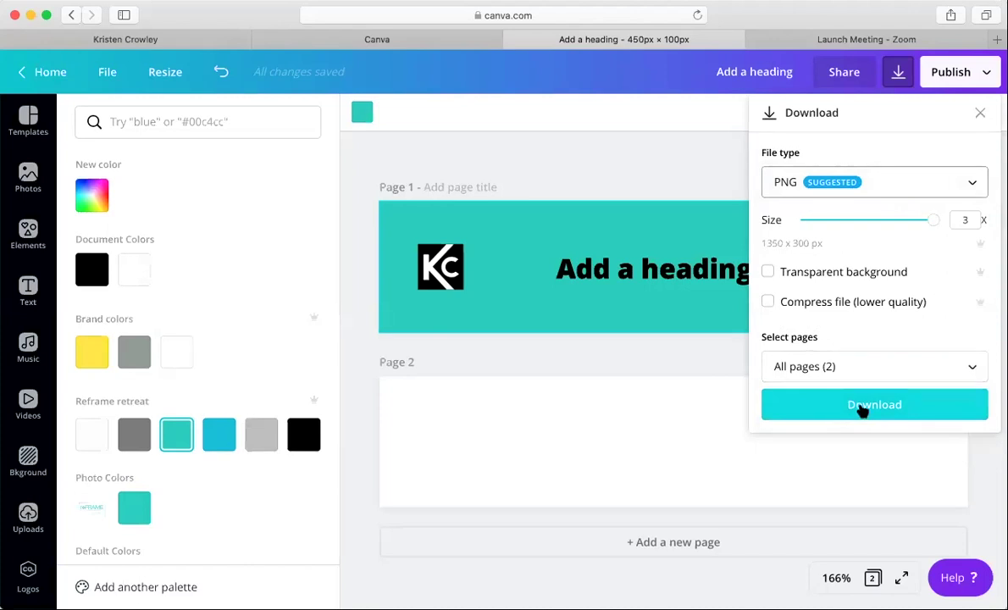
{"action": "left_click", "coordinate": [134, 41]}
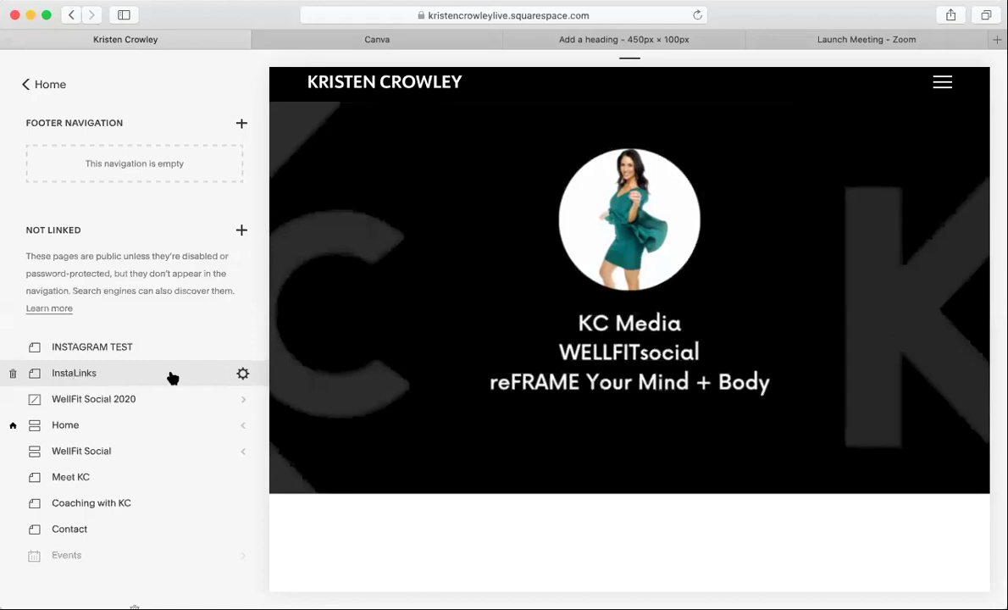
- Open the InstaLinks Page Content section for editing, showing the KC Media Coaching banners
{"action": "scroll", "coordinate": [387, 397], "scroll_direction": "down", "scroll_amount": 5}
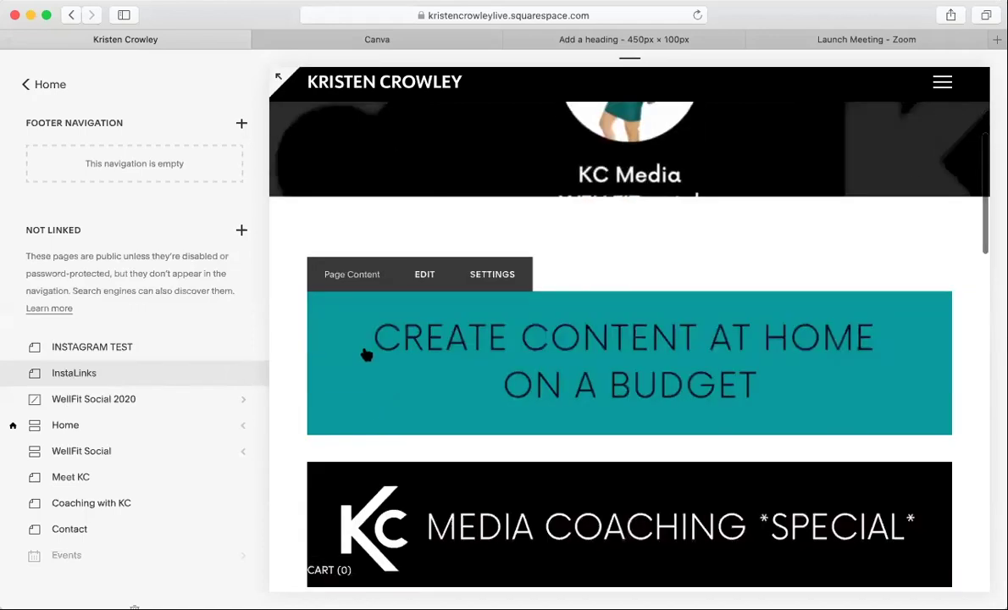
{"action": "left_click", "coordinate": [426, 283]}
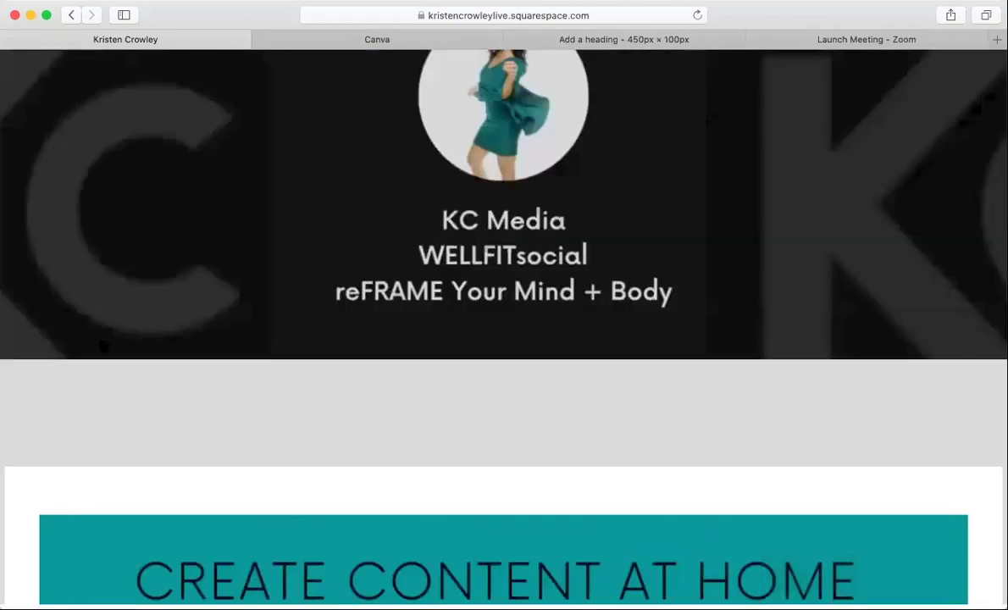
{"action": "scroll", "coordinate": [38, 135], "scroll_direction": "down", "scroll_amount": 7}
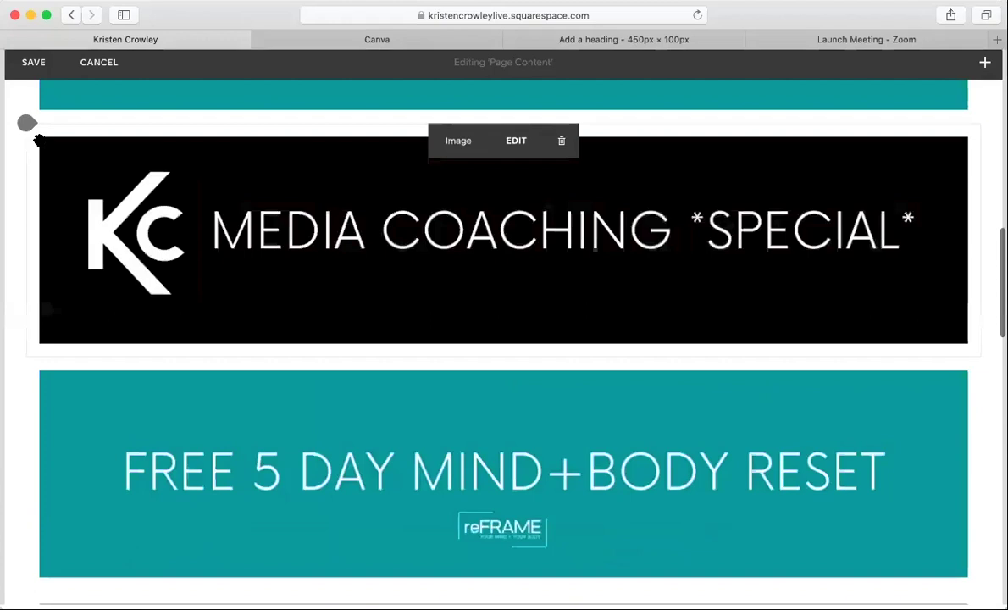
- Review the Media Coaching banner image's design settings, then cancel without changes
{"action": "left_click", "coordinate": [26, 124]}
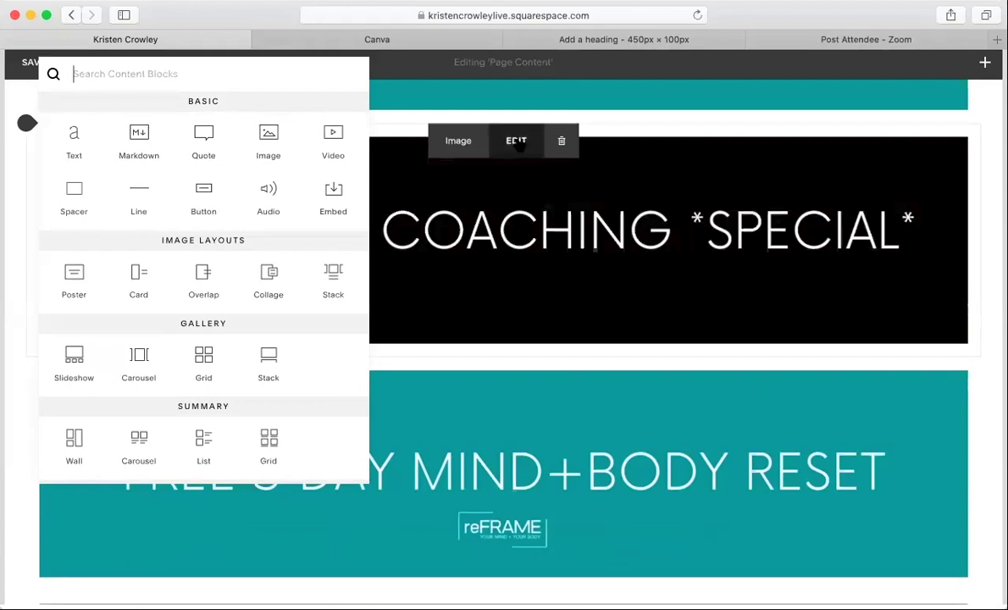
{"action": "left_click", "coordinate": [519, 145]}
{"action": "left_click", "coordinate": [517, 142]}
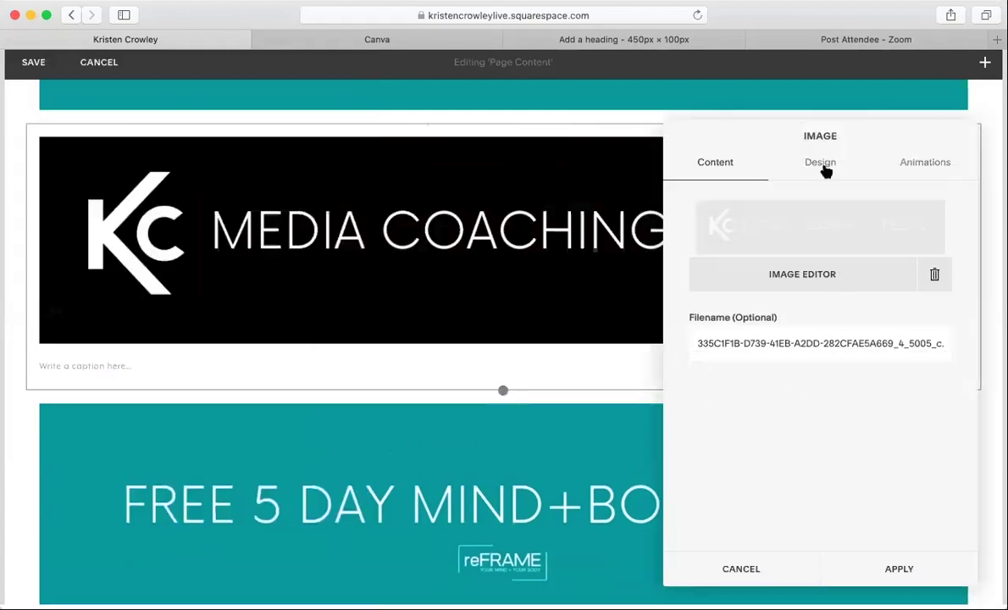
{"action": "left_click", "coordinate": [821, 165]}
{"action": "scroll", "coordinate": [796, 317], "scroll_direction": "down", "scroll_amount": 4}
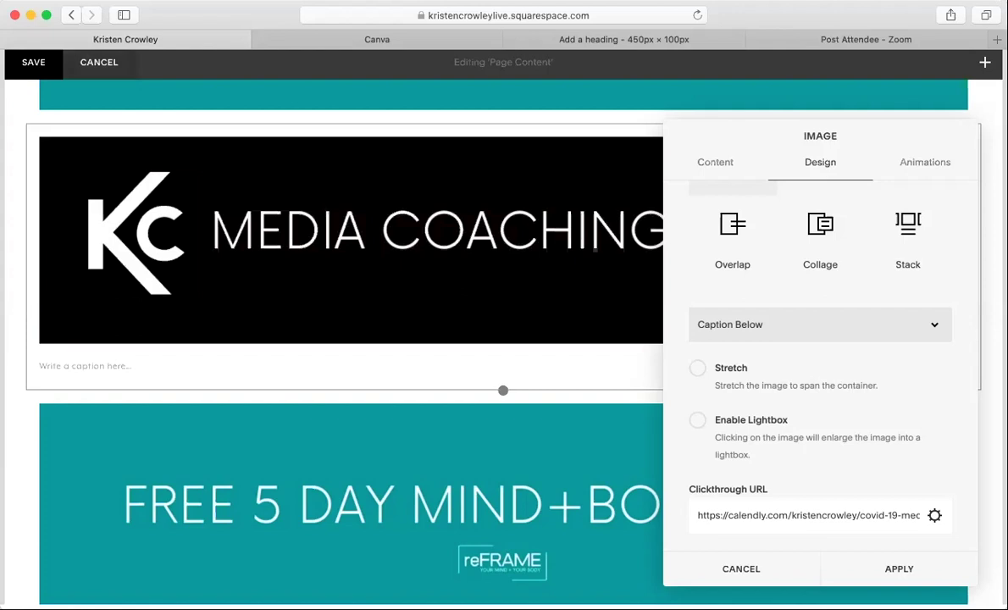
{"action": "left_click", "coordinate": [730, 575]}
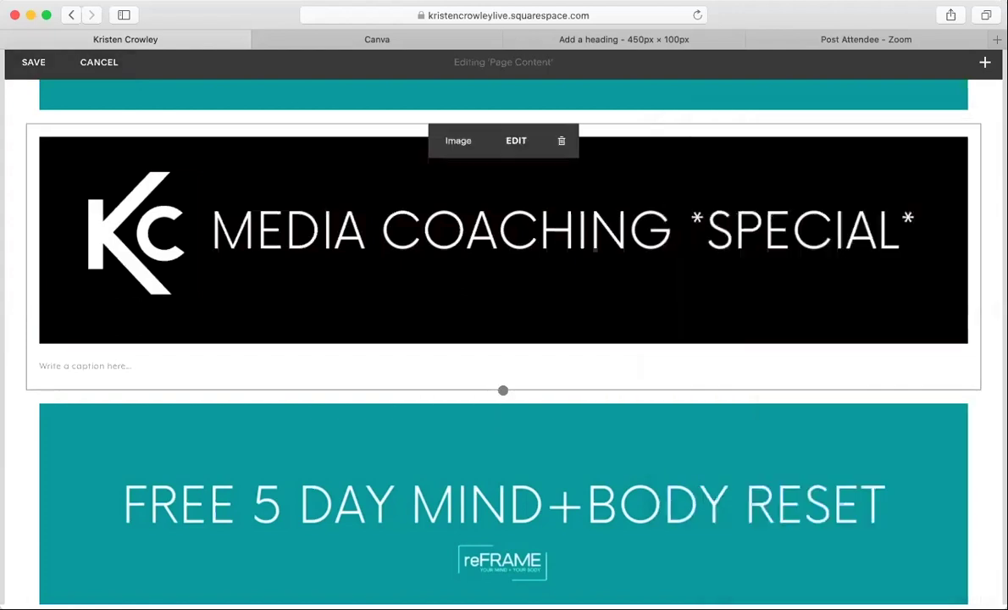
{"action": "scroll", "coordinate": [378, 274], "scroll_direction": "up", "scroll_amount": 15}
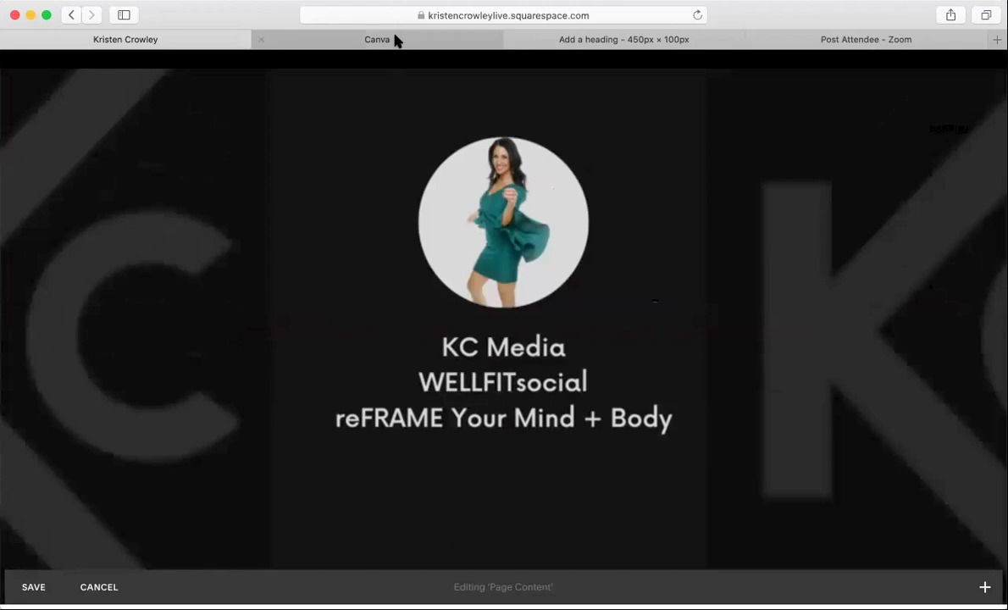
- Open Instagram from Safari Favorites in the Canva browser tab
{"action": "left_click", "coordinate": [617, 42]}
{"action": "left_click", "coordinate": [652, 17]}
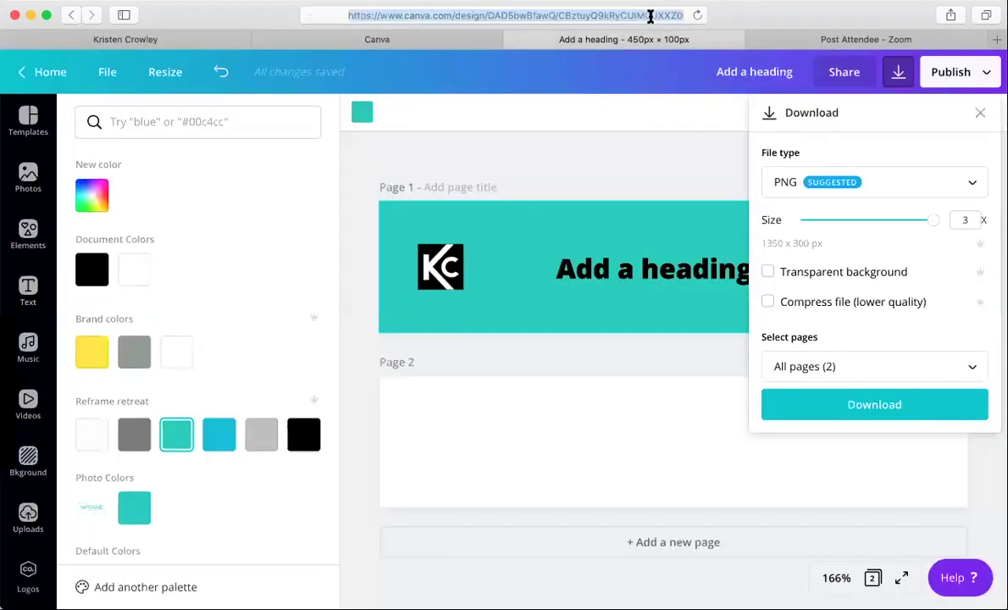
{"action": "left_click", "coordinate": [426, 207]}
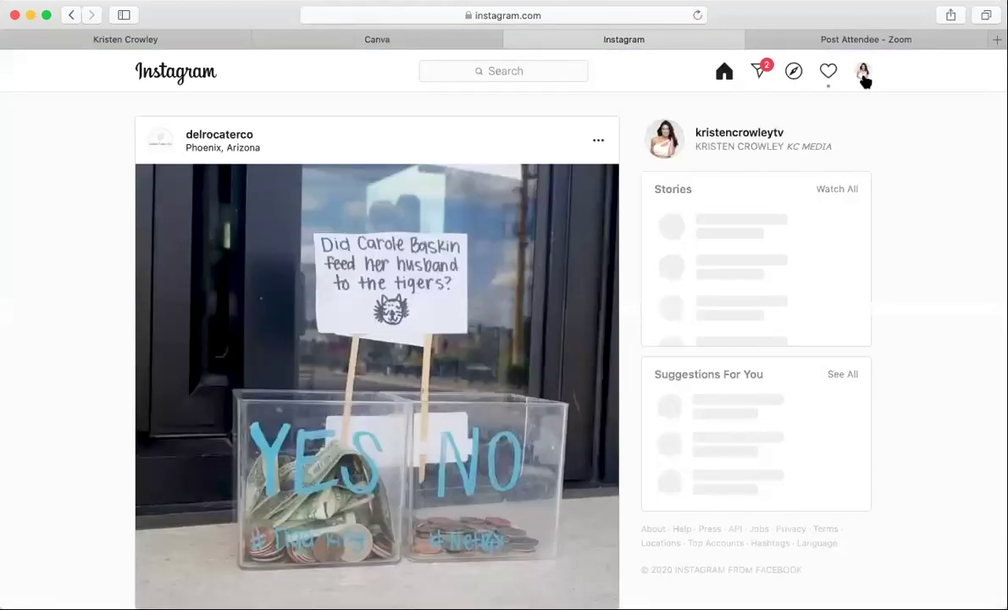
- Go to the account's own Instagram profile and follow the instalinks URL in its bio
{"action": "left_click", "coordinate": [859, 77]}
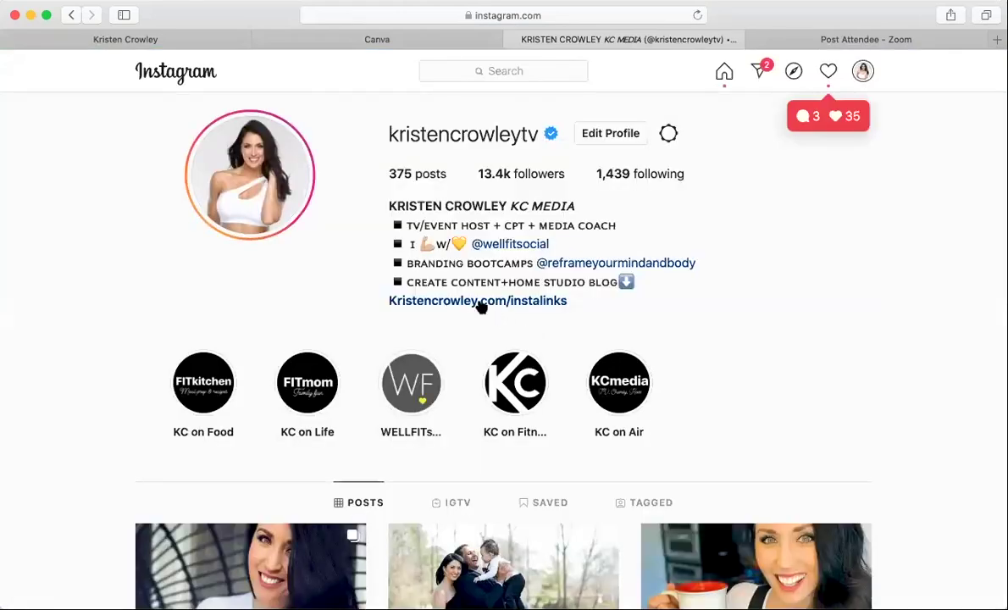
{"action": "left_click", "coordinate": [478, 301]}
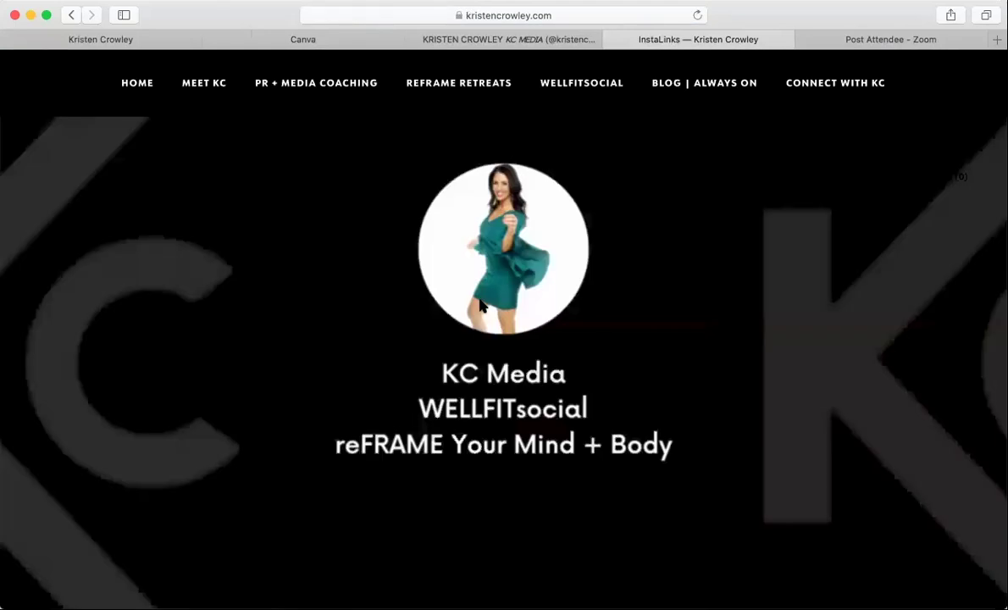
- Scroll the live InstaLinks page to the Create Content at Home banner and follow its link
{"action": "scroll", "coordinate": [481, 305], "scroll_direction": "down", "scroll_amount": 10}
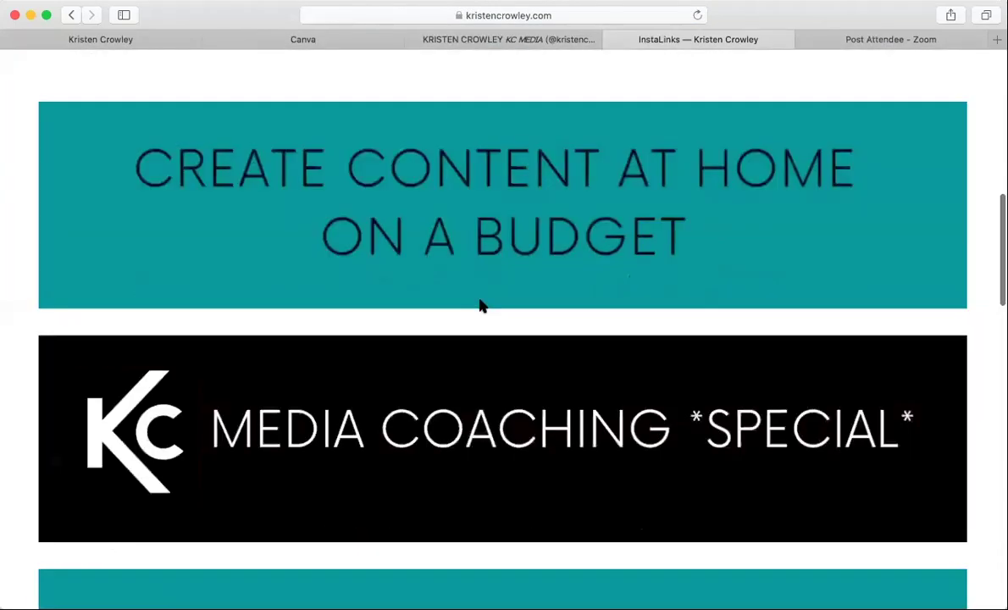
{"action": "scroll", "coordinate": [483, 271], "scroll_direction": "down", "scroll_amount": 1}
{"action": "left_click", "coordinate": [487, 223]}
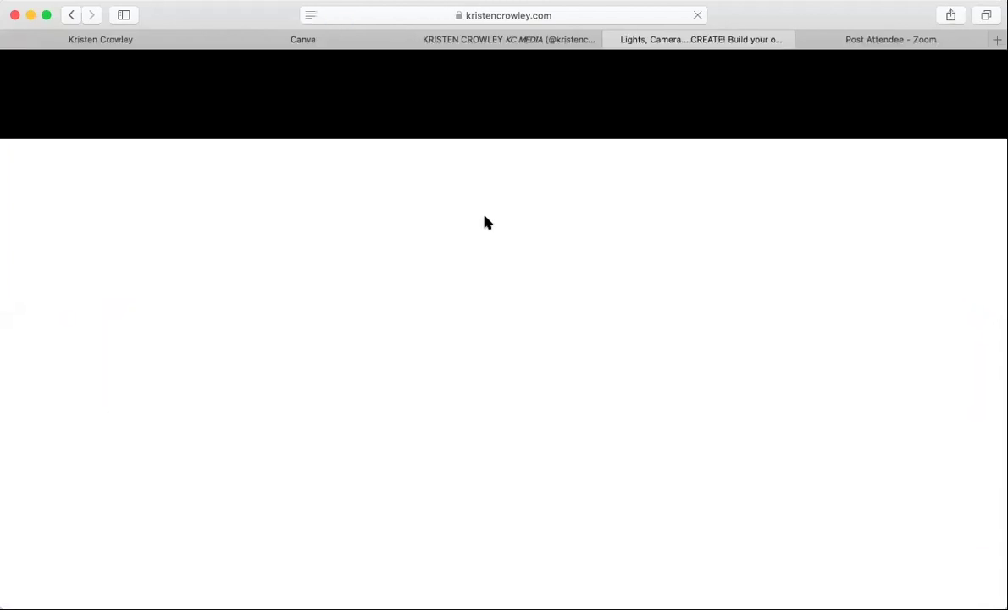
- Check the Lights, Camera....CREATE! blog post, dismiss the CONNECT WITH KC! popup, and go to PR + Media Coaching
{"action": "scroll", "coordinate": [465, 308], "scroll_direction": "down", "scroll_amount": 1}
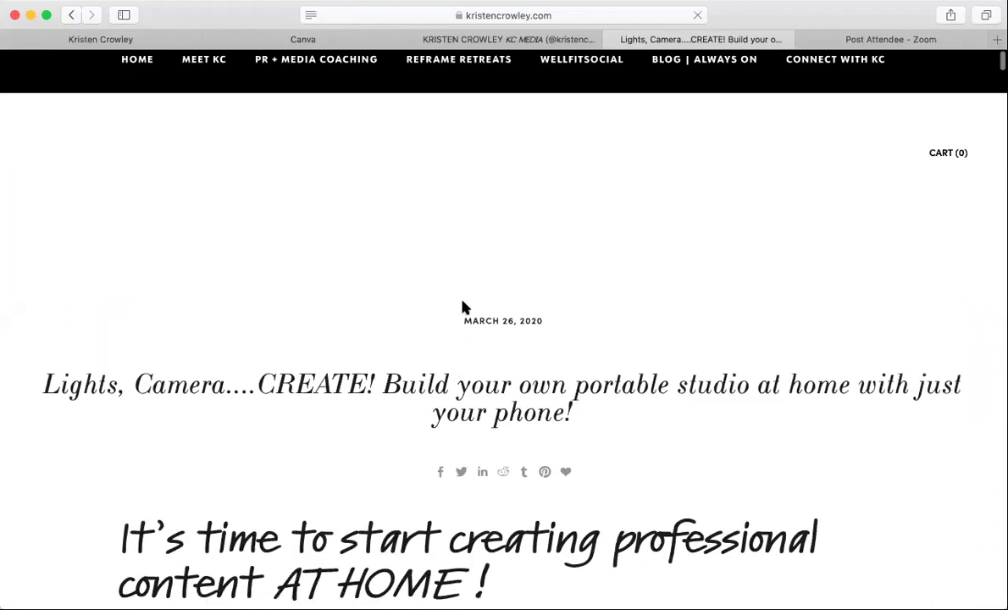
{"action": "scroll", "coordinate": [464, 308], "scroll_direction": "down", "scroll_amount": 12}
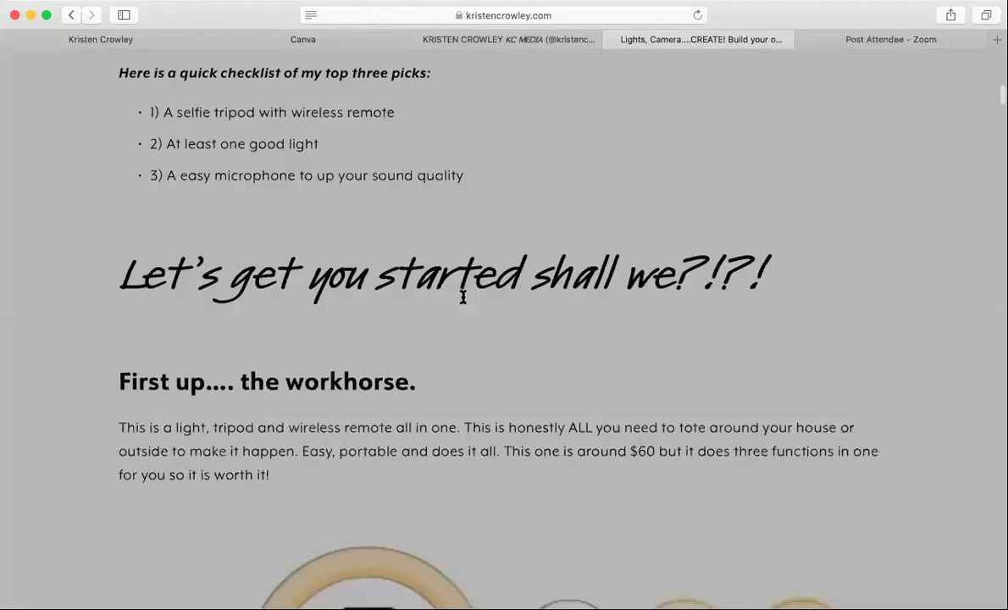
{"action": "scroll", "coordinate": [463, 296], "scroll_direction": "down", "scroll_amount": 4}
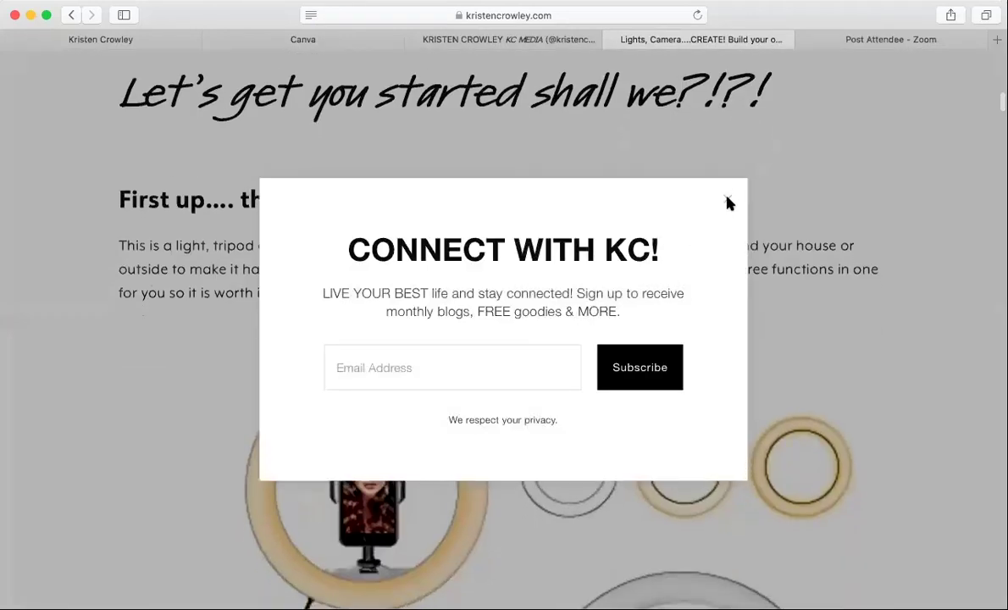
{"action": "left_click", "coordinate": [727, 202]}
{"action": "scroll", "coordinate": [614, 283], "scroll_direction": "up", "scroll_amount": 4}
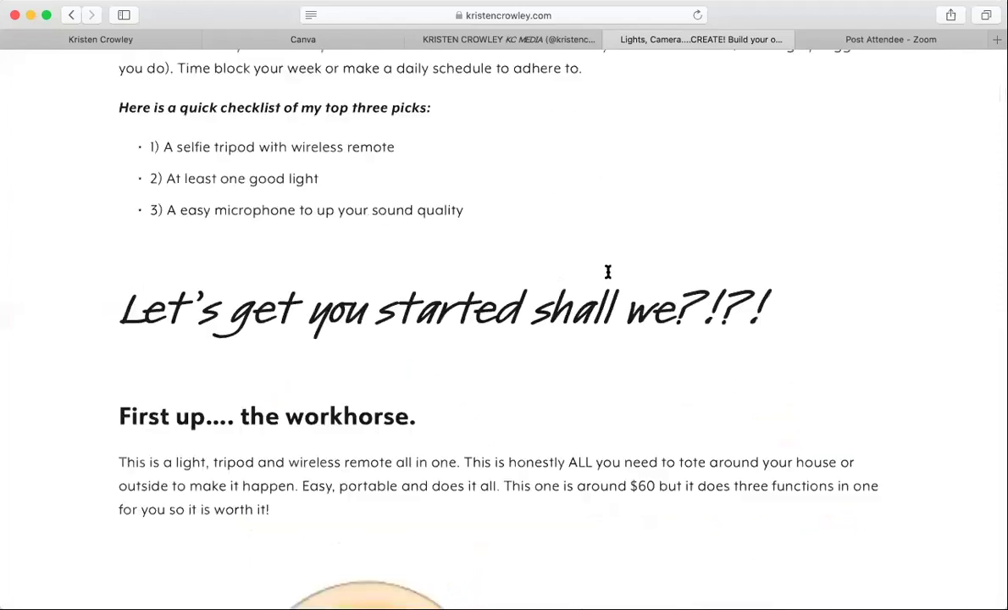
{"action": "scroll", "coordinate": [607, 271], "scroll_direction": "up", "scroll_amount": 10}
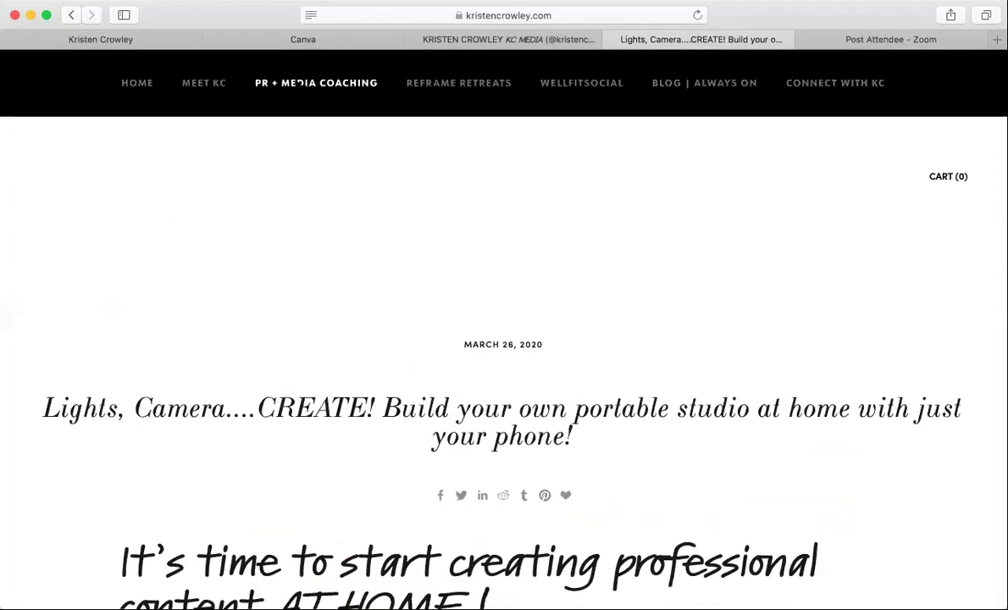
{"action": "left_click", "coordinate": [298, 82]}
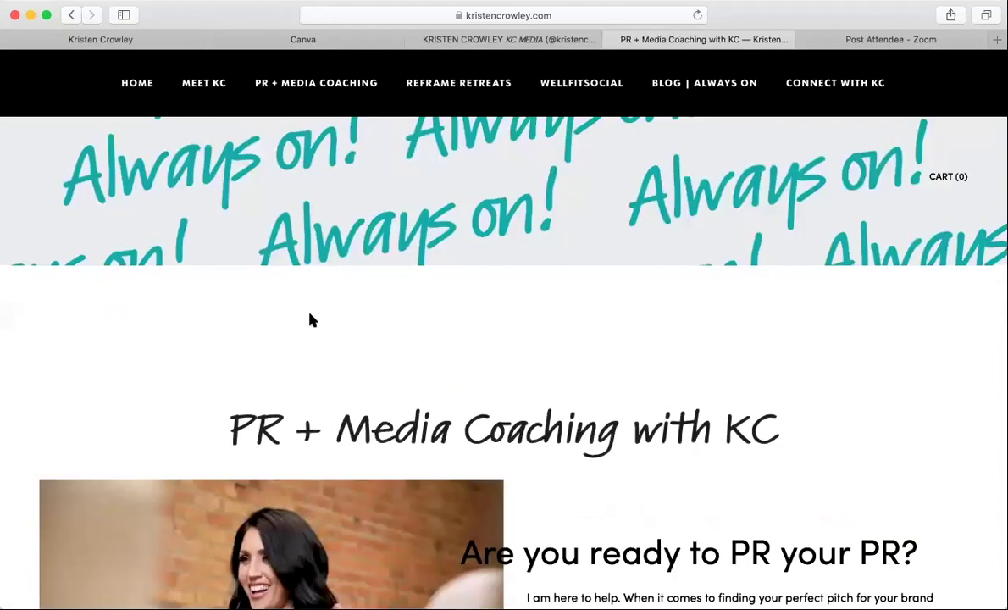
- Scroll through the PR + Media Coaching with KC page and back to its 'Are you ready to PR your PR?' intro
{"action": "scroll", "coordinate": [310, 319], "scroll_direction": "down", "scroll_amount": 3}
{"action": "scroll", "coordinate": [309, 319], "scroll_direction": "down", "scroll_amount": 6}
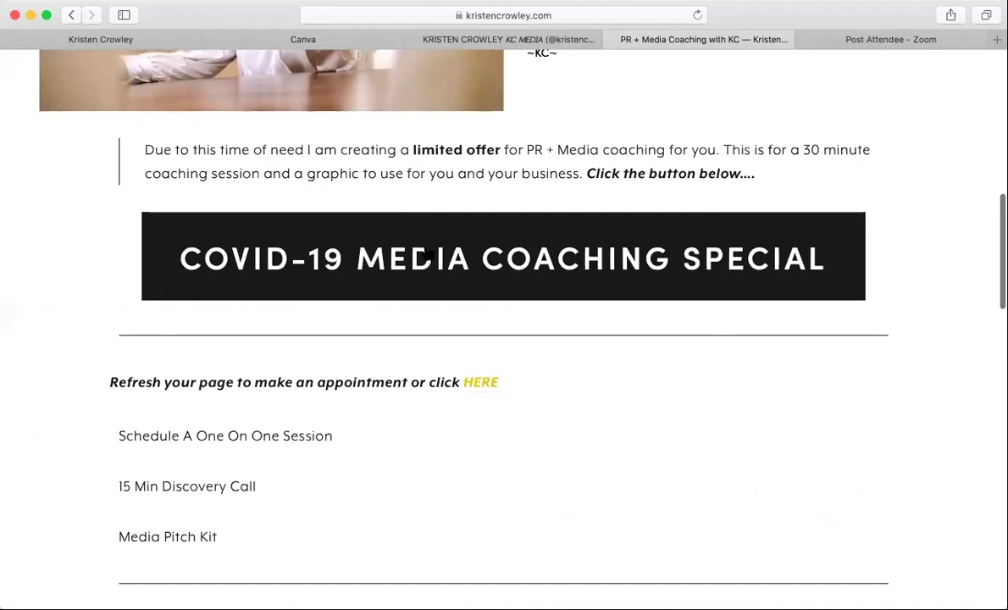
{"action": "scroll", "coordinate": [470, 389], "scroll_direction": "down", "scroll_amount": 3}
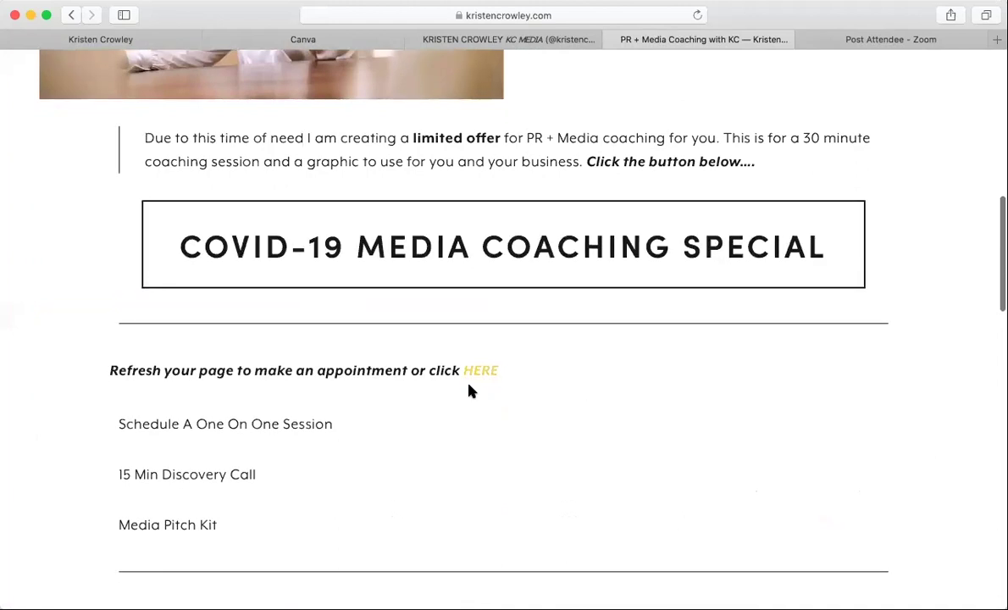
{"action": "scroll", "coordinate": [472, 392], "scroll_direction": "down", "scroll_amount": 3}
{"action": "scroll", "coordinate": [471, 391], "scroll_direction": "up", "scroll_amount": 3}
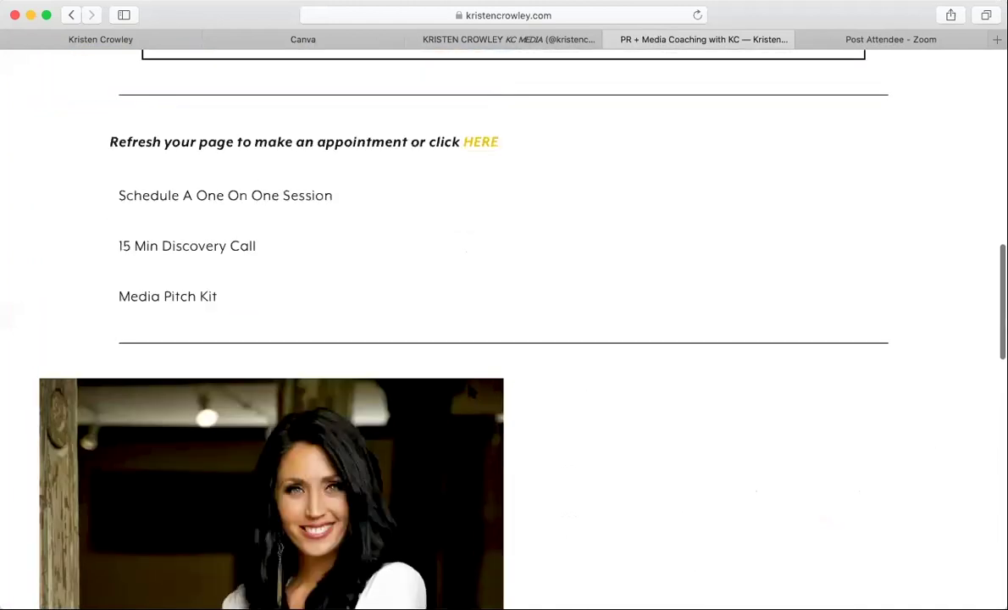
{"action": "scroll", "coordinate": [471, 391], "scroll_direction": "up", "scroll_amount": 15}
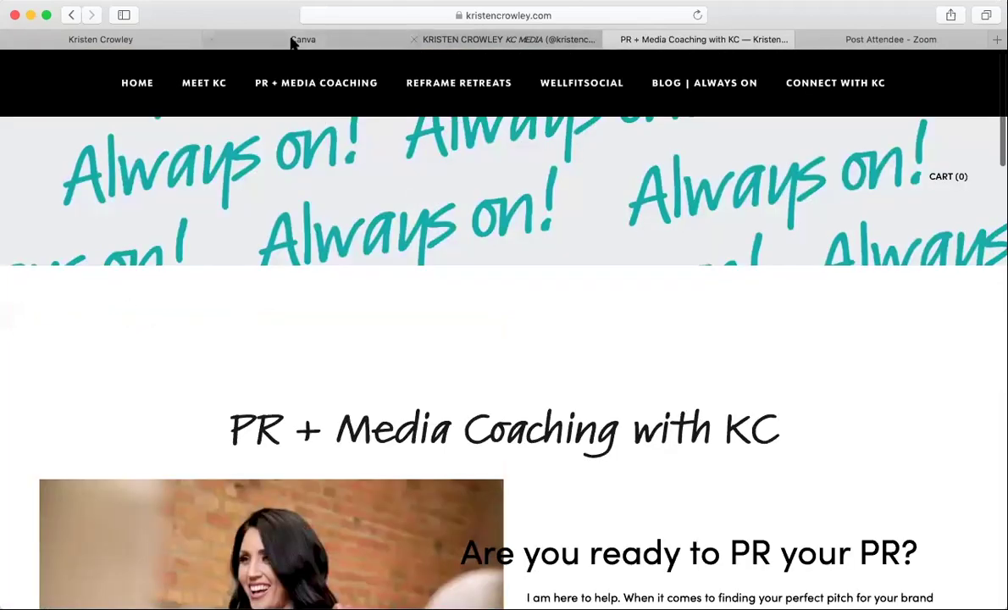
- Review the InstaLinks editor's stacked banners and contact form, then return to the Instagram profile
{"action": "left_click", "coordinate": [125, 41]}
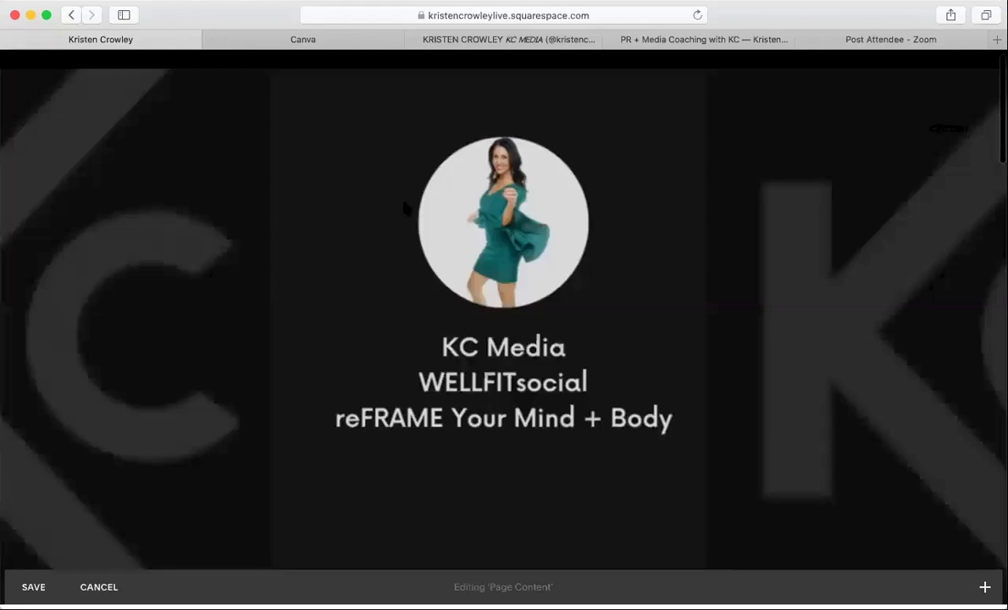
{"action": "scroll", "coordinate": [404, 208], "scroll_direction": "down", "scroll_amount": 20}
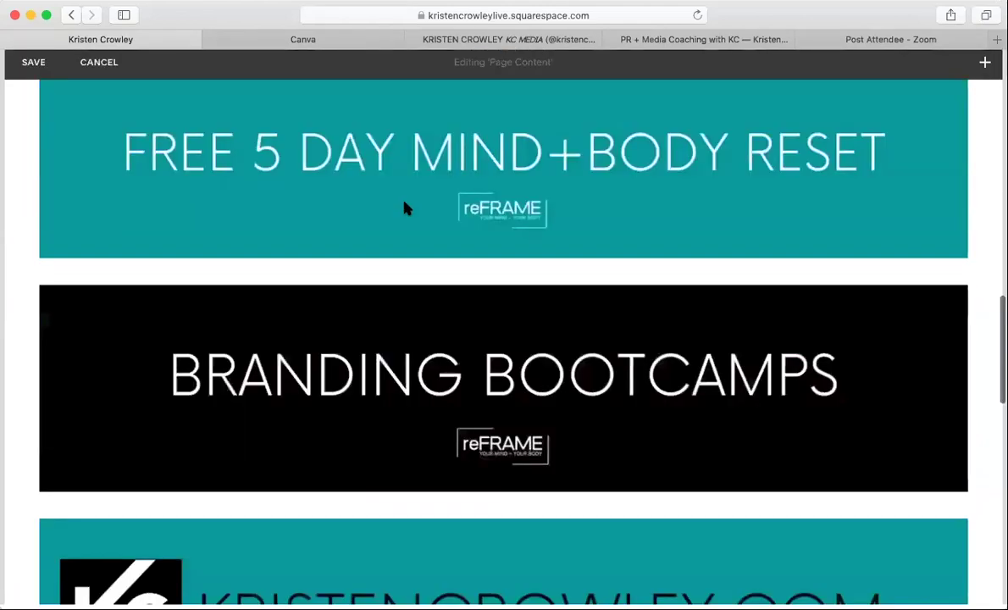
{"action": "scroll", "coordinate": [404, 208], "scroll_direction": "down", "scroll_amount": 2}
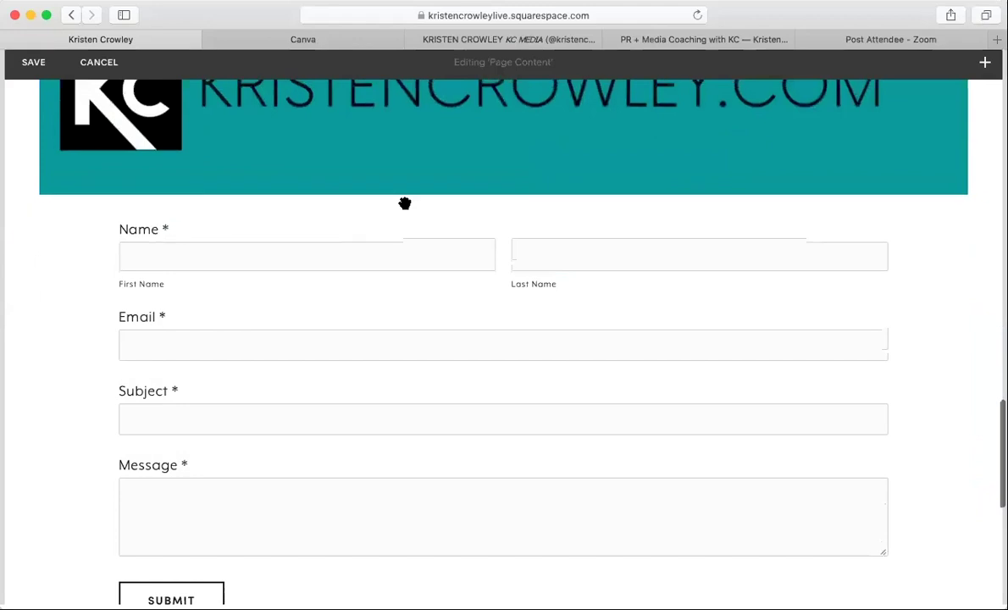
{"action": "scroll", "coordinate": [404, 203], "scroll_direction": "up", "scroll_amount": 20}
{"action": "scroll", "coordinate": [405, 203], "scroll_direction": "down", "scroll_amount": 8}
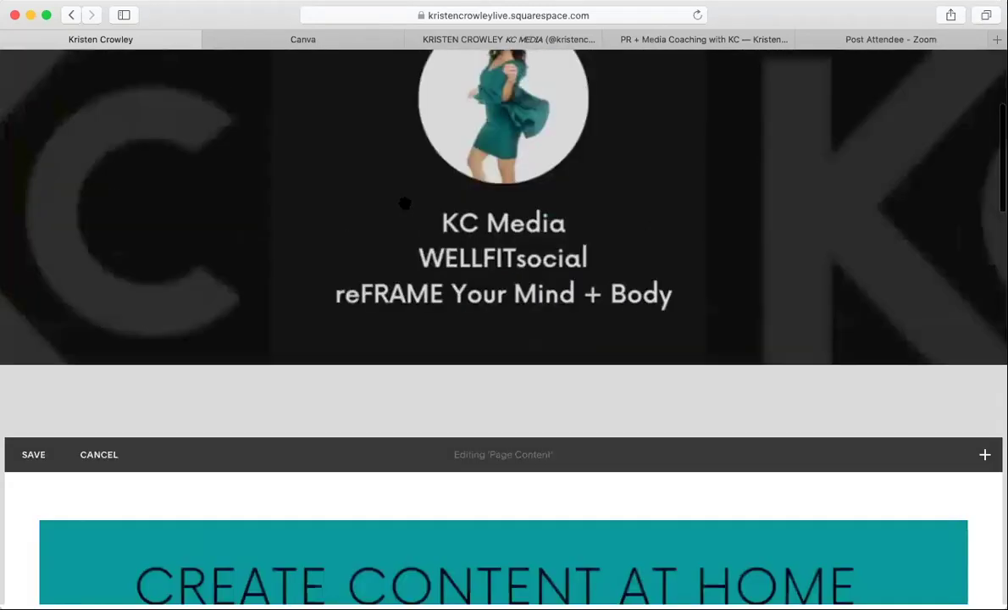
{"action": "left_click", "coordinate": [460, 39]}
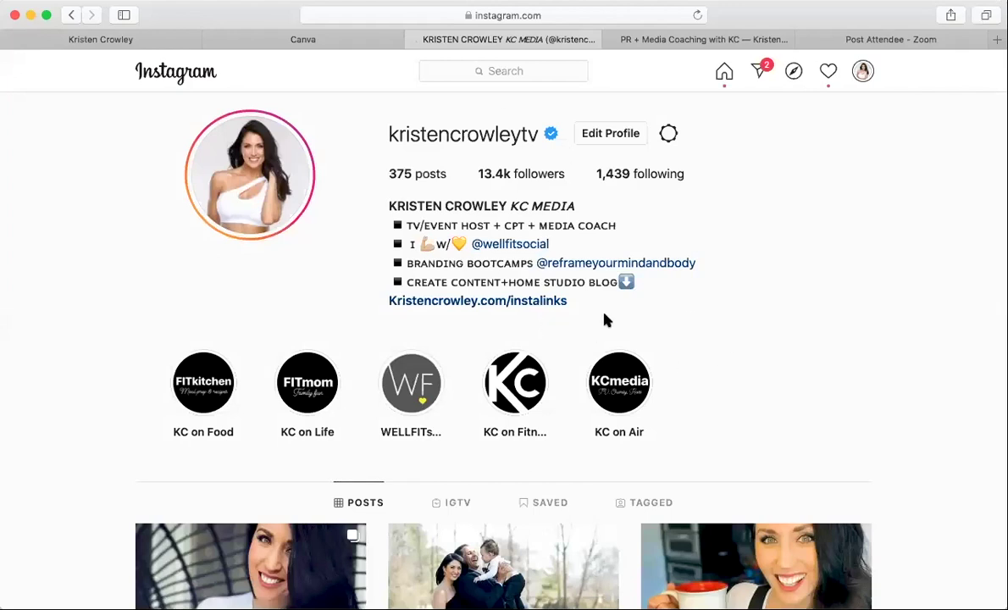
- Close the PR + Media Coaching tab and bring up Zoom's 'That's it! Easy peasy!' summary slide
{"action": "left_click", "coordinate": [676, 43]}
{"action": "left_click", "coordinate": [614, 40]}
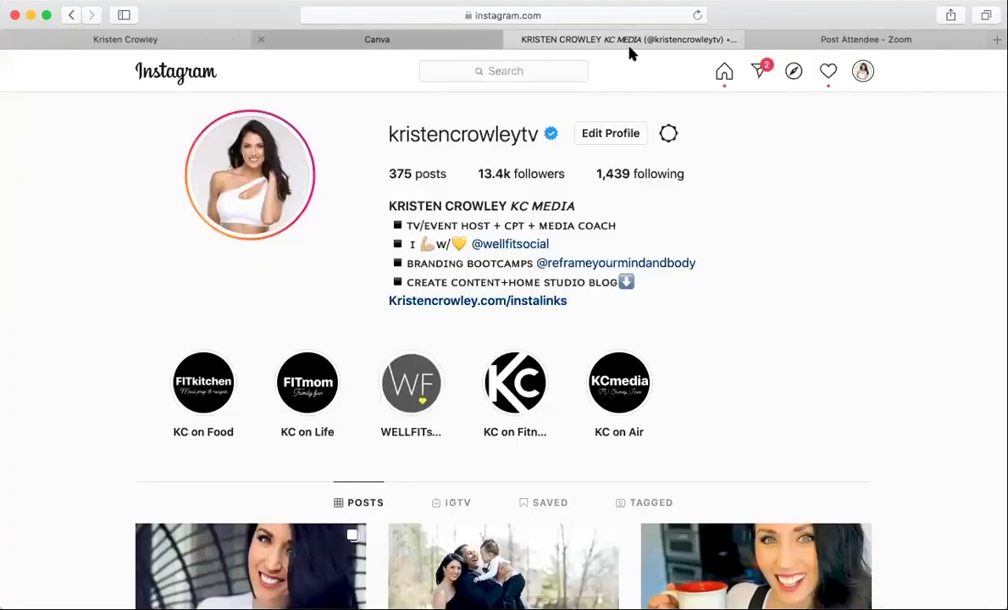
{"action": "left_click", "coordinate": [784, 45]}
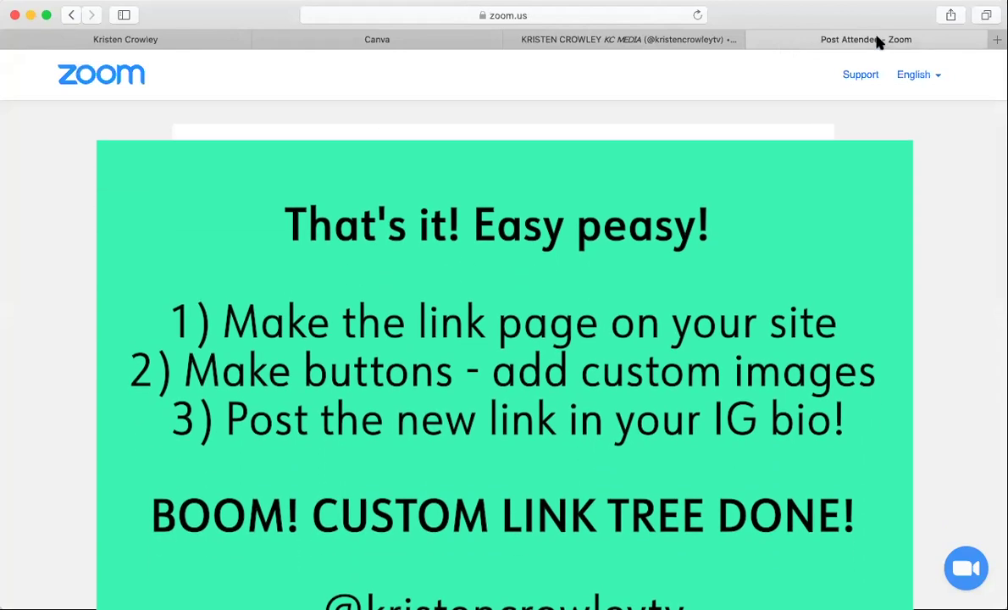